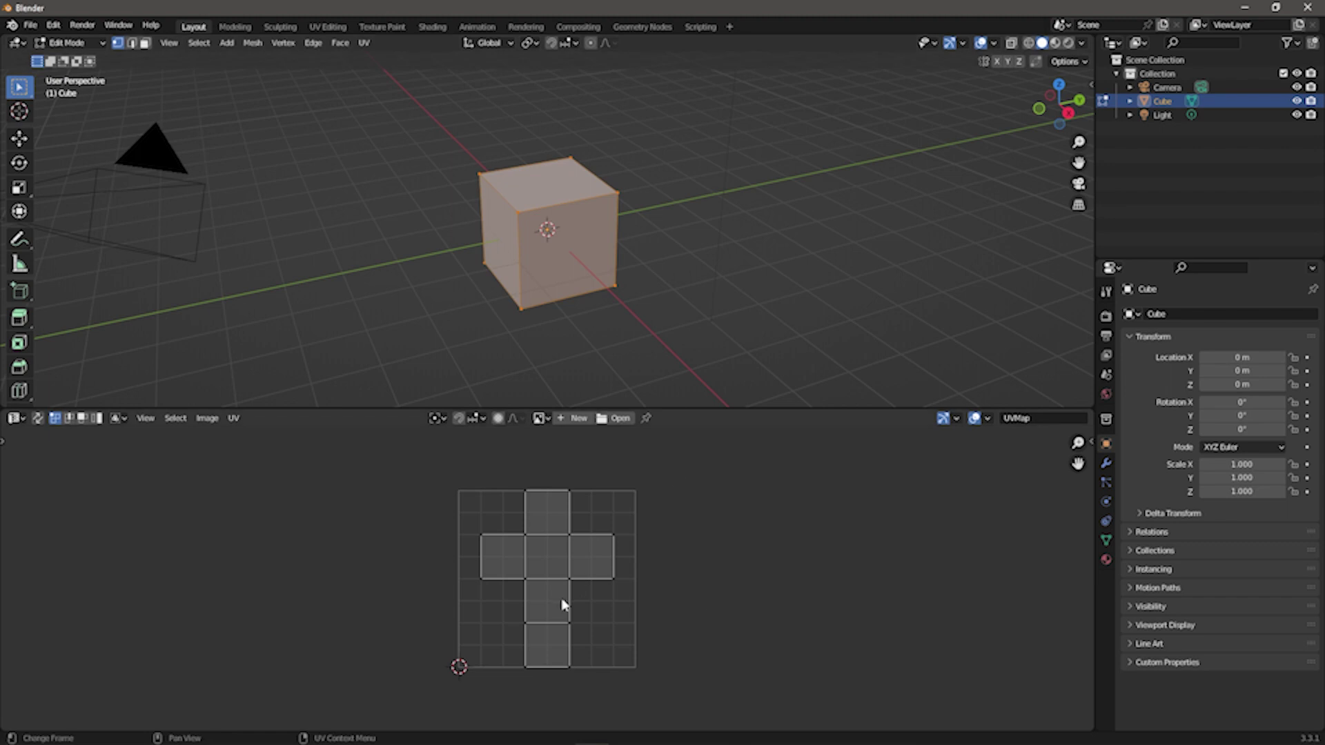
Switch to face selection and pick the cube's faces one by one to see which UV square each one uses.
scroll(567, 585, "down", 1)
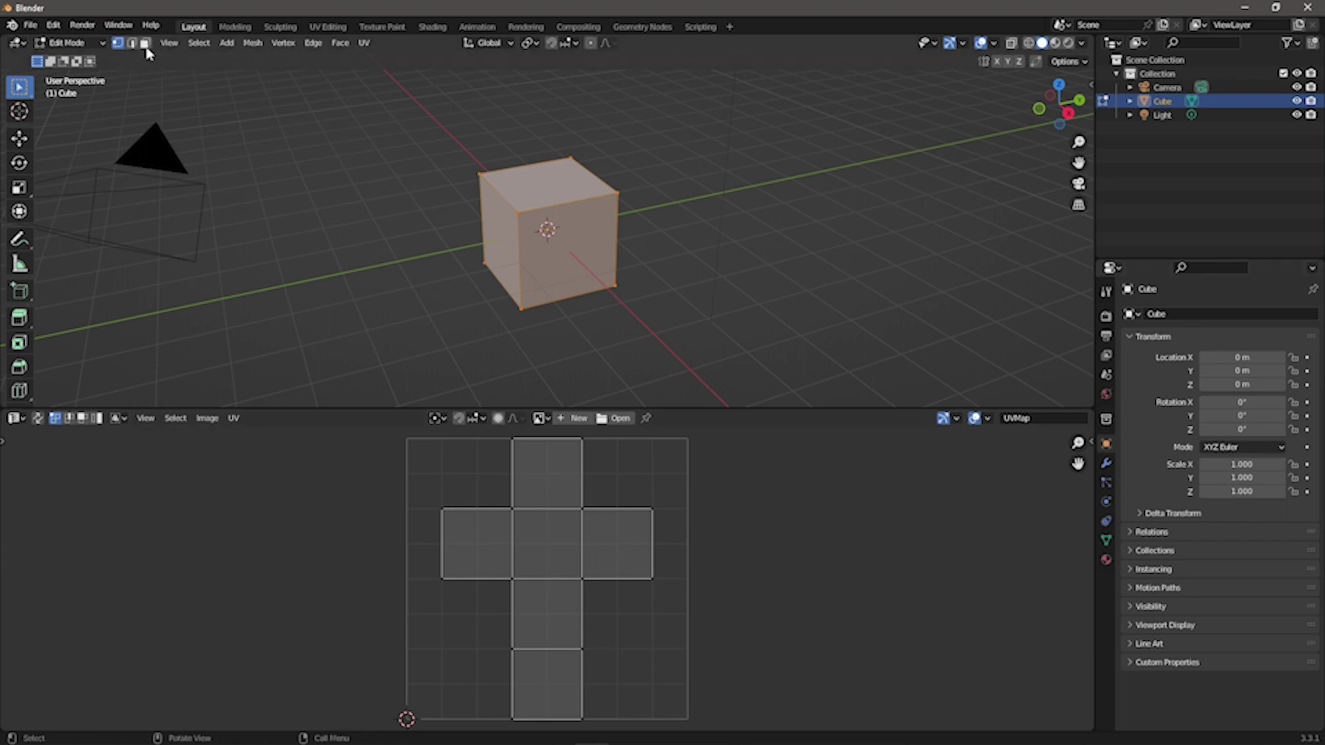
left_click(559, 191)
left_click(572, 251)
left_click(495, 249)
middle_click_drag(759, 243, 493, 157)
left_click(532, 215)
left_click(572, 278)
left_click(593, 237)
middle_click_drag(594, 237, 712, 293)
Select all the cube's faces and load "Cross Texture white background.png" into the UV editor.
key("a")
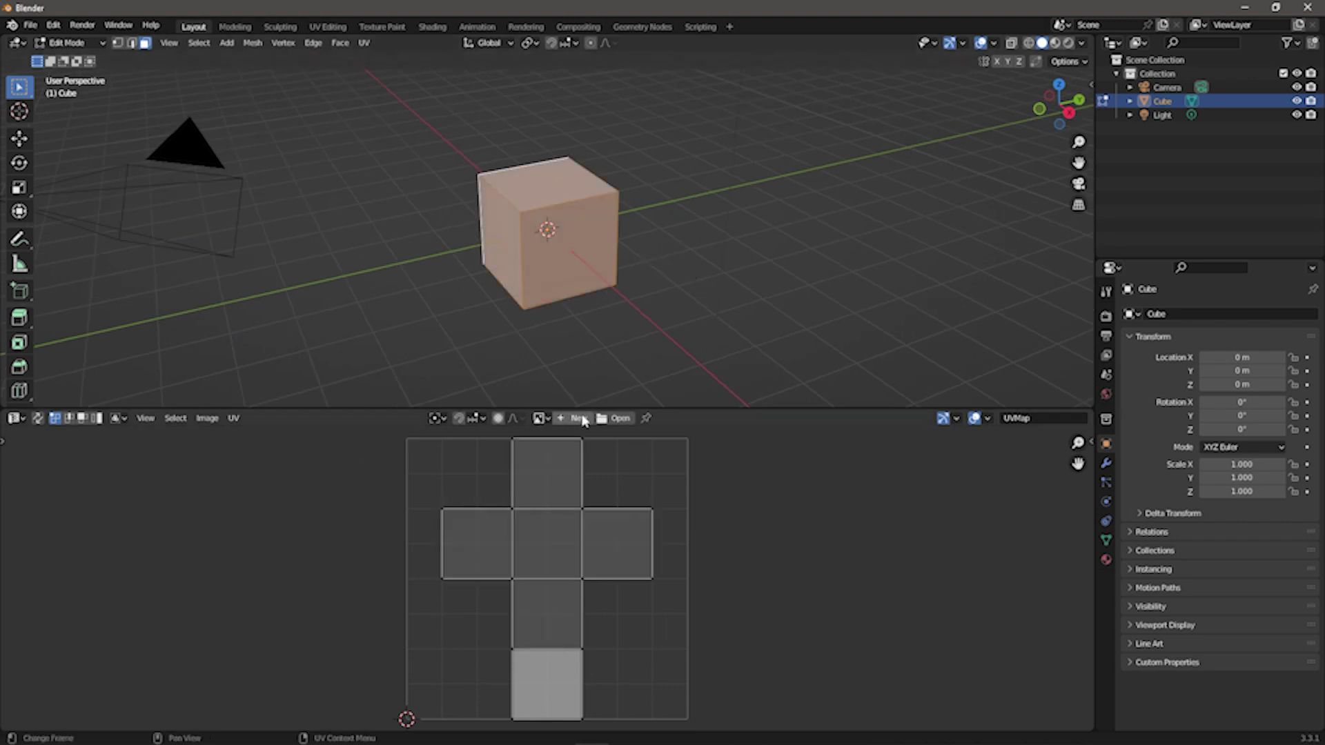
left_click(614, 418)
left_click(366, 518)
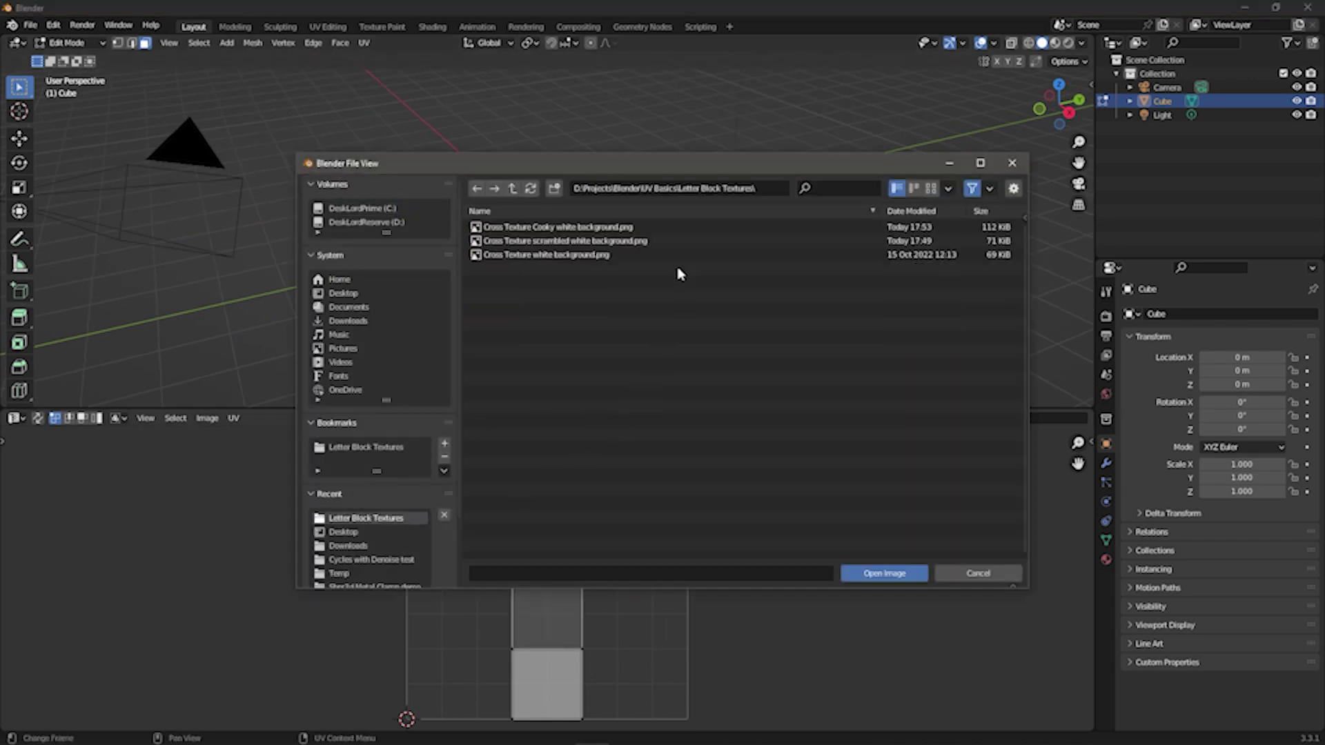
left_click(547, 254)
left_click(887, 571)
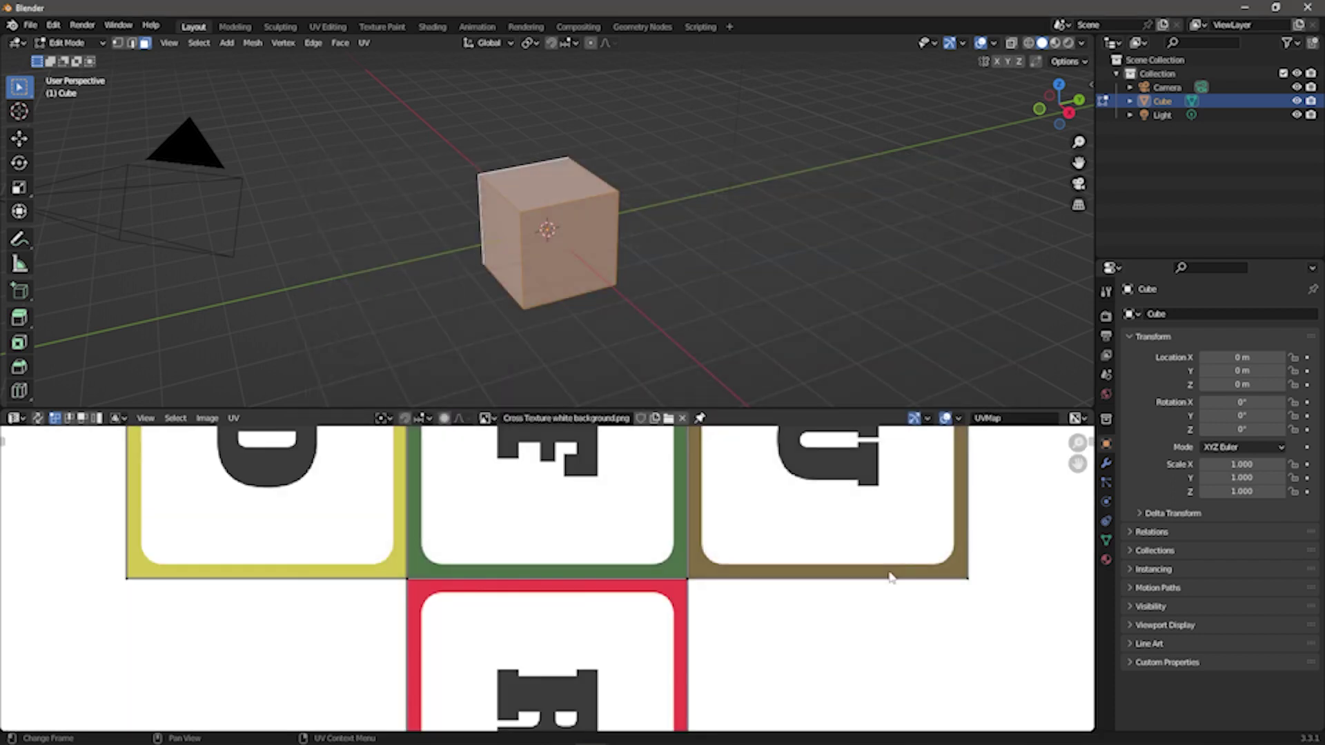
key("Home")
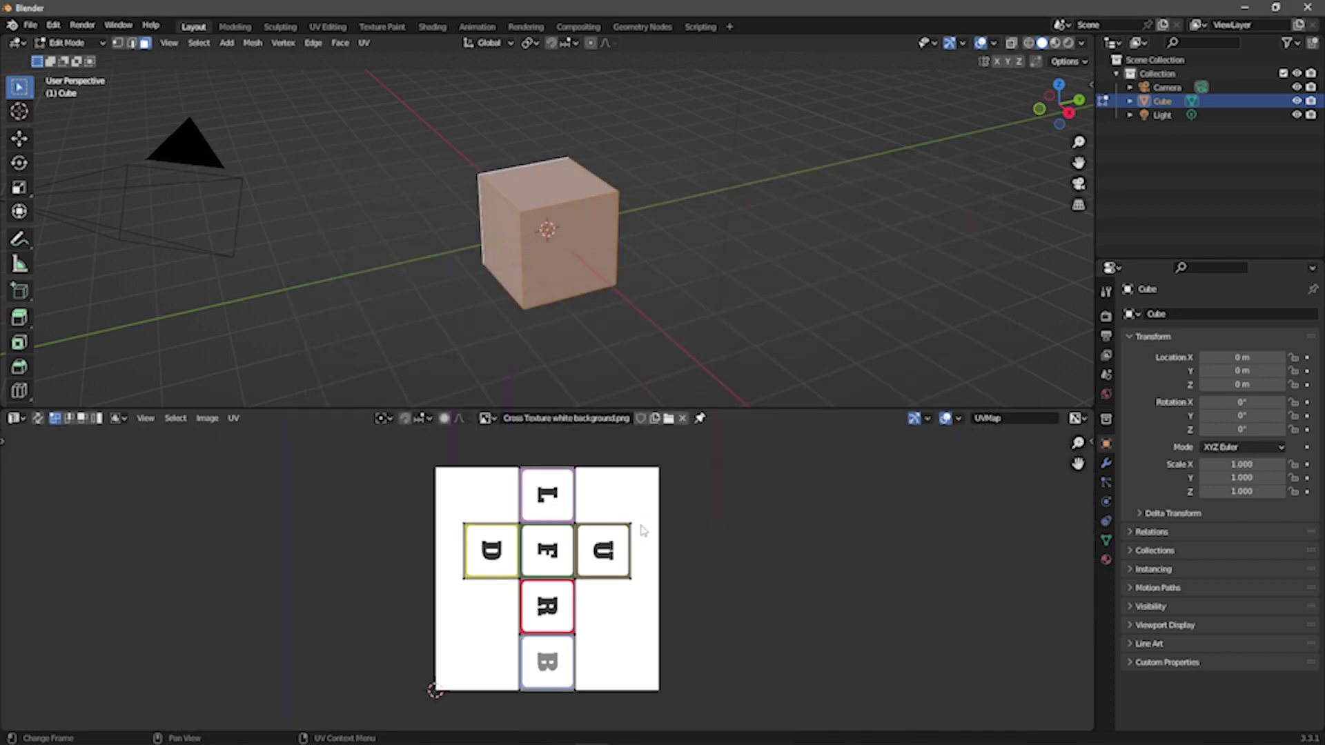
Select individual cube faces to check which letter of the cross texture each one maps to.
left_click(587, 239)
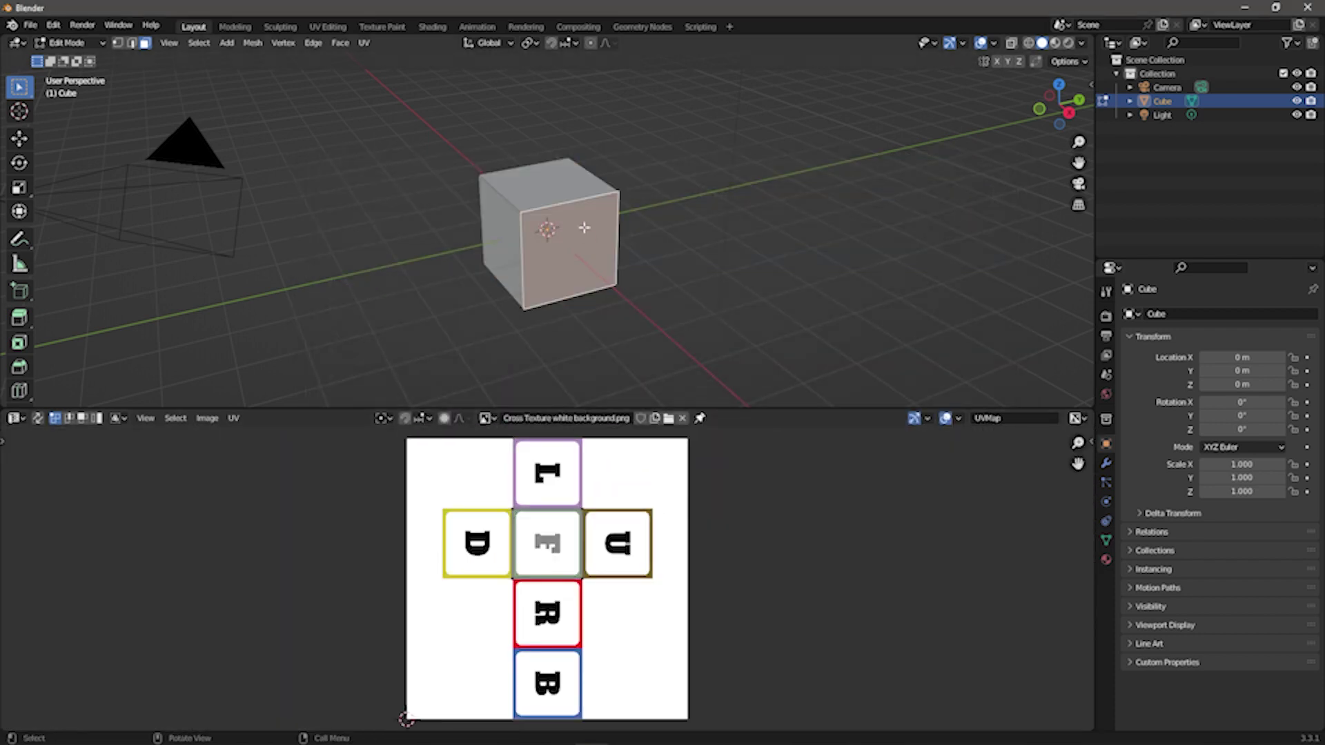
left_click(544, 169)
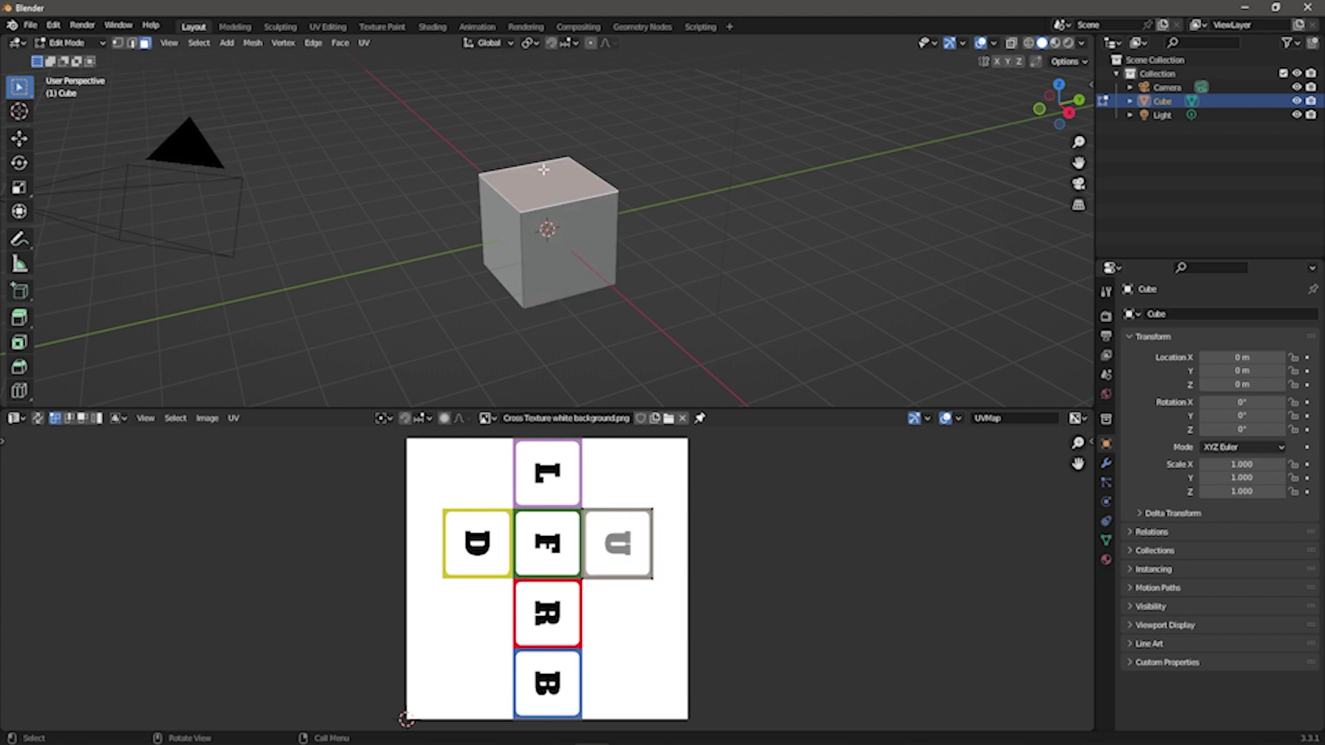
left_click(504, 242)
left_click(560, 258)
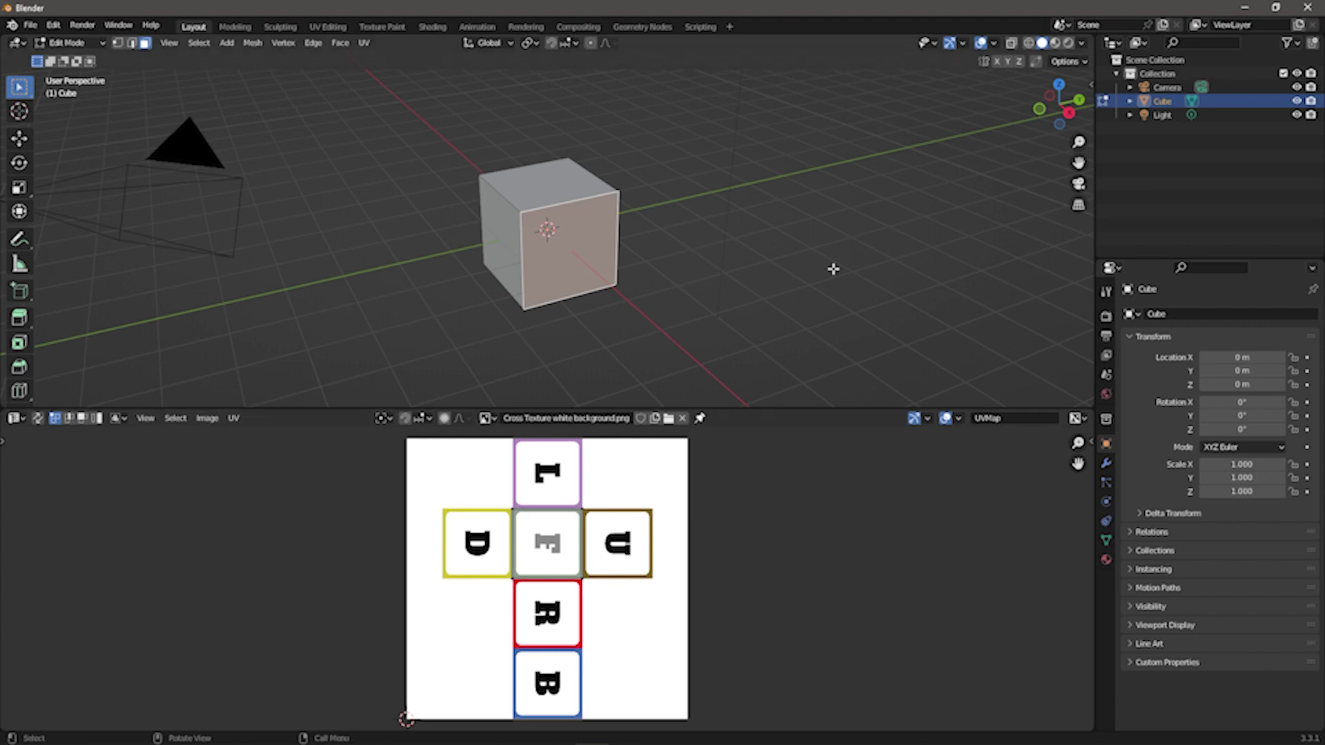
Set the 3D viewport to Material Preview shading and split the UV editor area to add a Shader Editor beside it.
left_click(1055, 42)
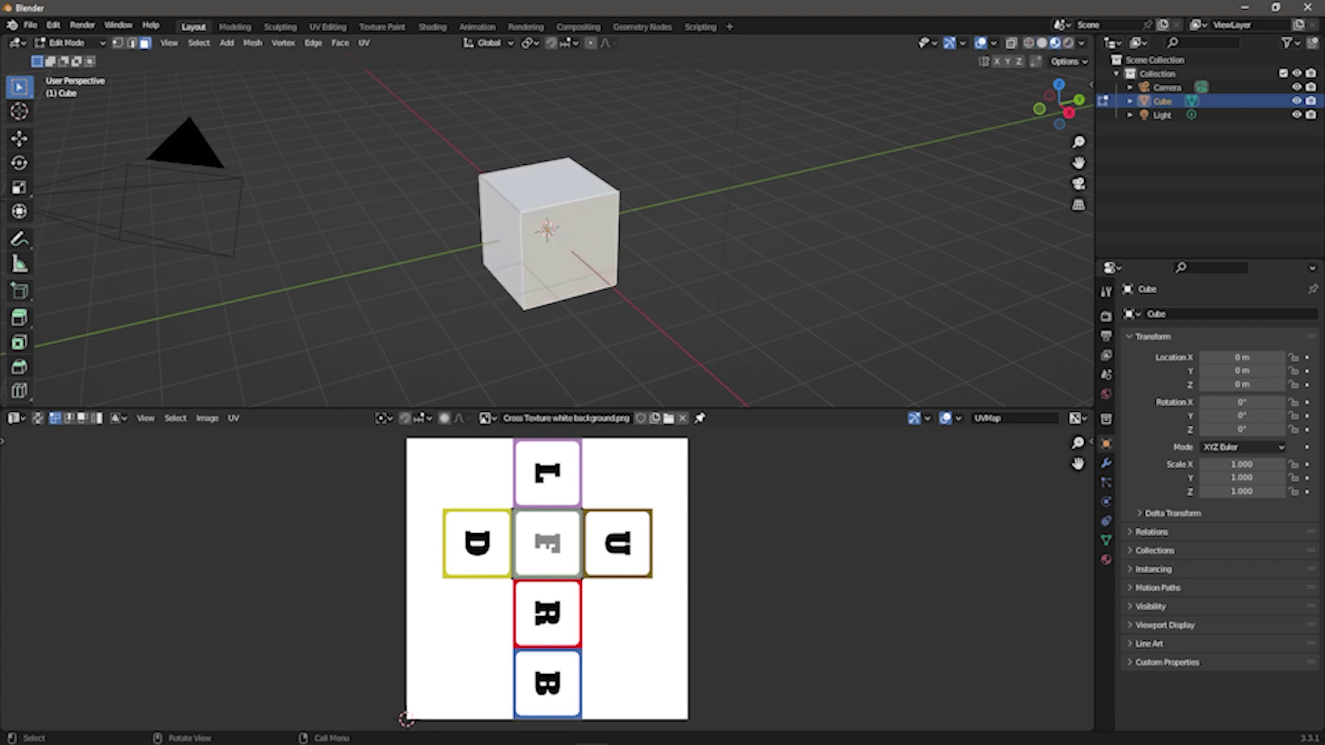
left_click_drag(6, 425, 469, 429)
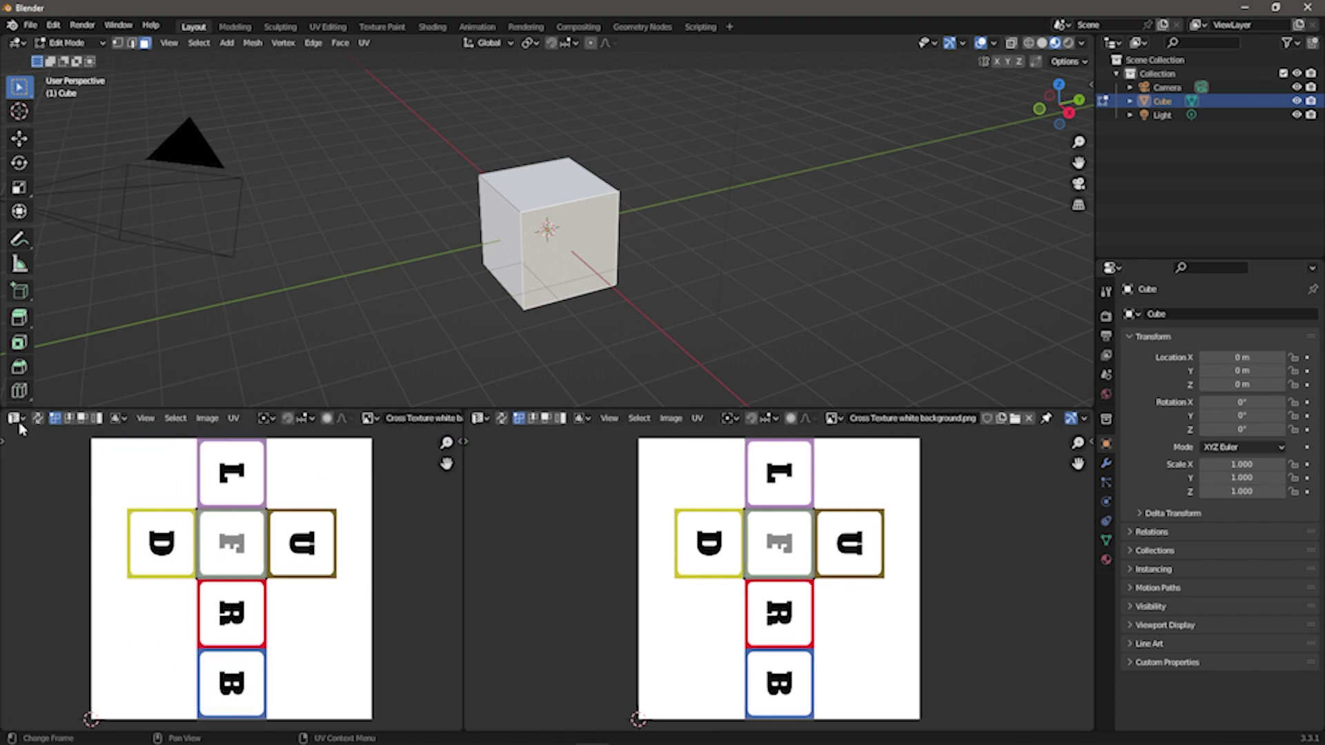
left_click(15, 418)
left_click(62, 548)
scroll(152, 548, "up", 4)
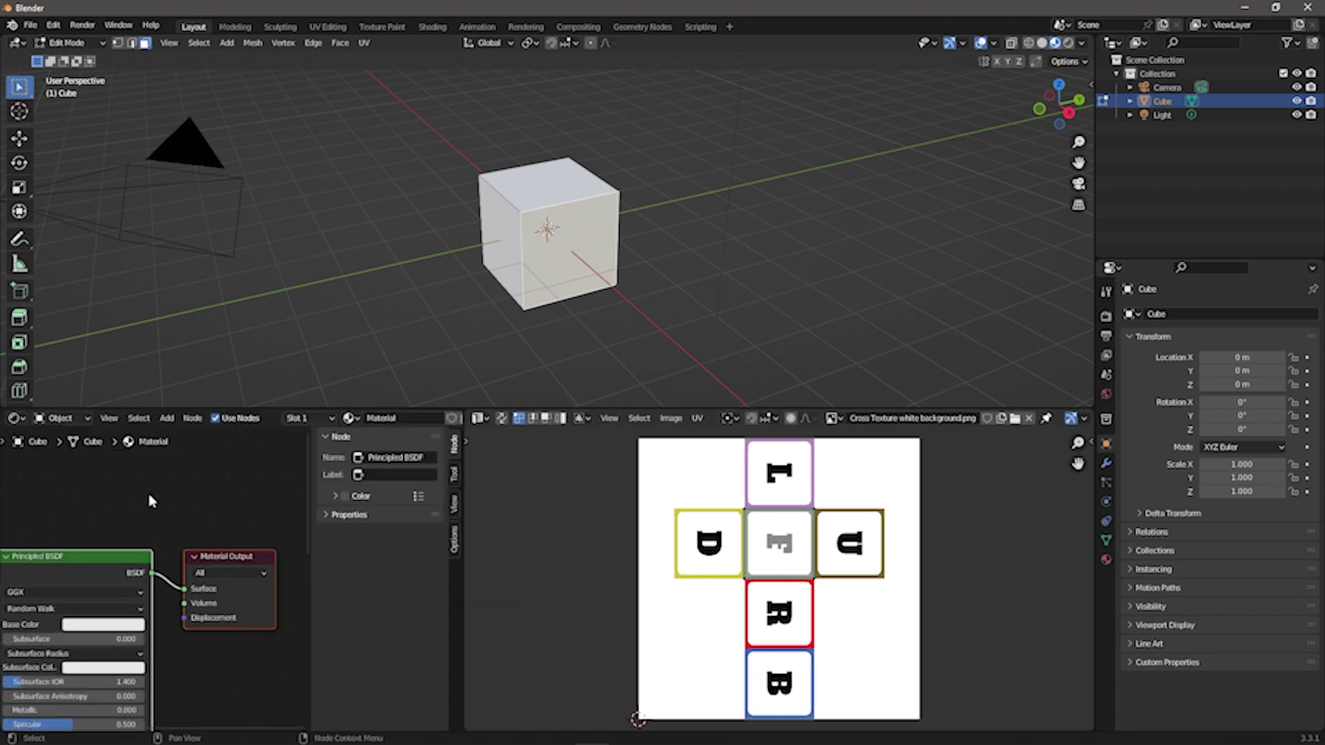
Add an Image Texture node to the cube's material beside the Principled BSDF node.
left_click_drag(107, 511, 242, 519)
left_click(167, 418)
mouse_move(199, 502)
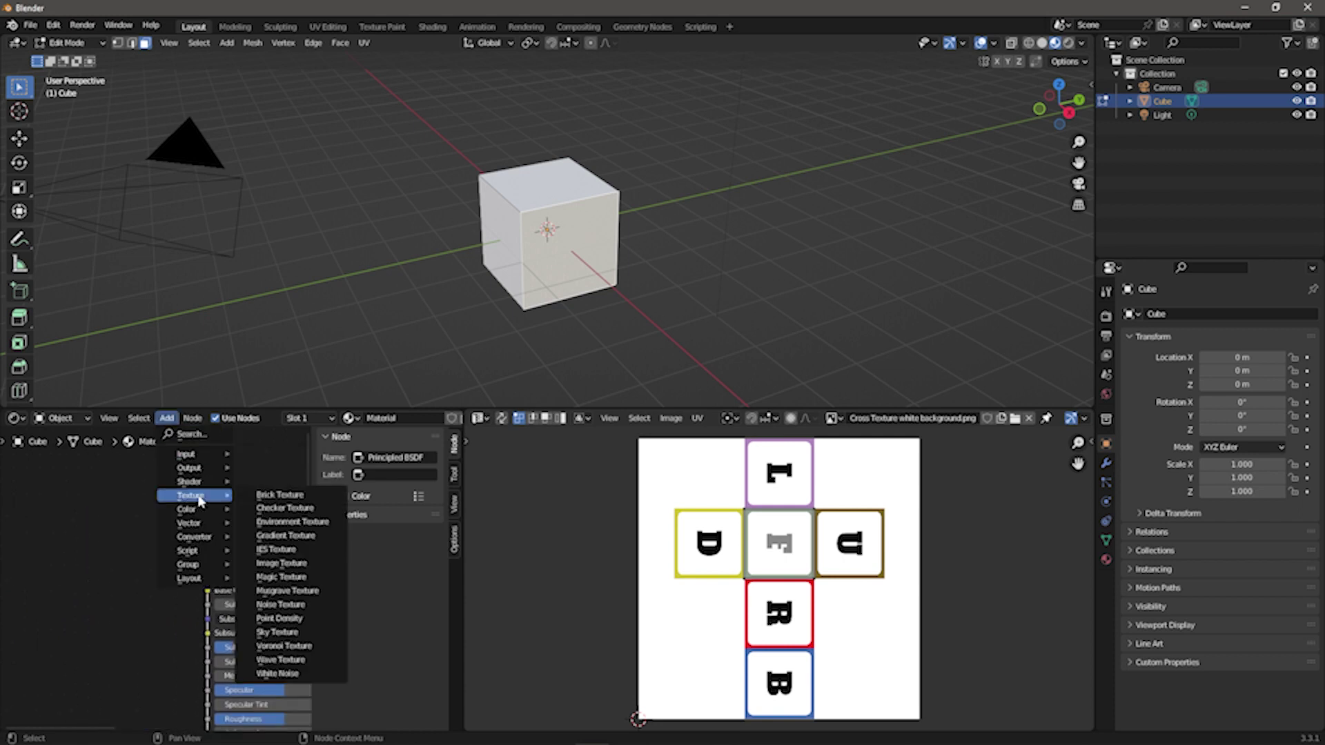
left_click(282, 565)
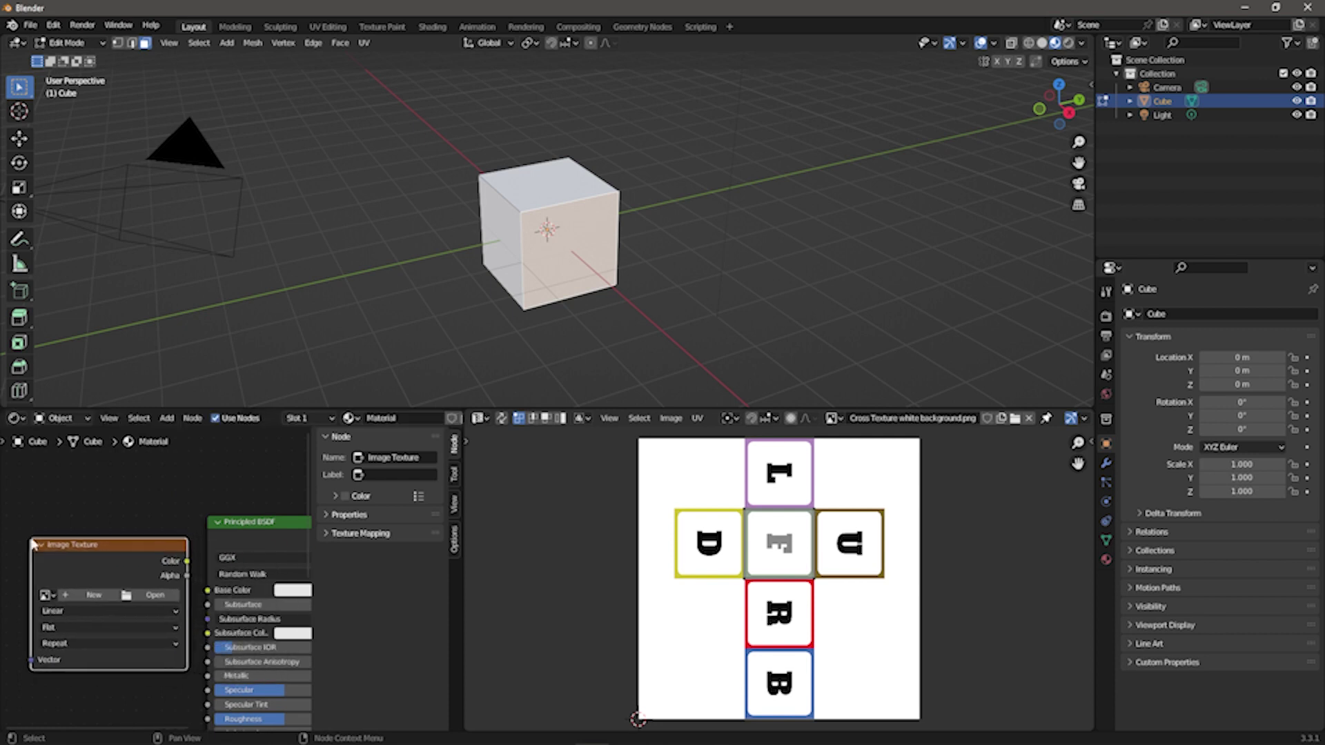
Assign "Cross Texture white background.png" to the Image Texture node and connect its Color output to the Principled BSDF's Base Color.
left_click(45, 595)
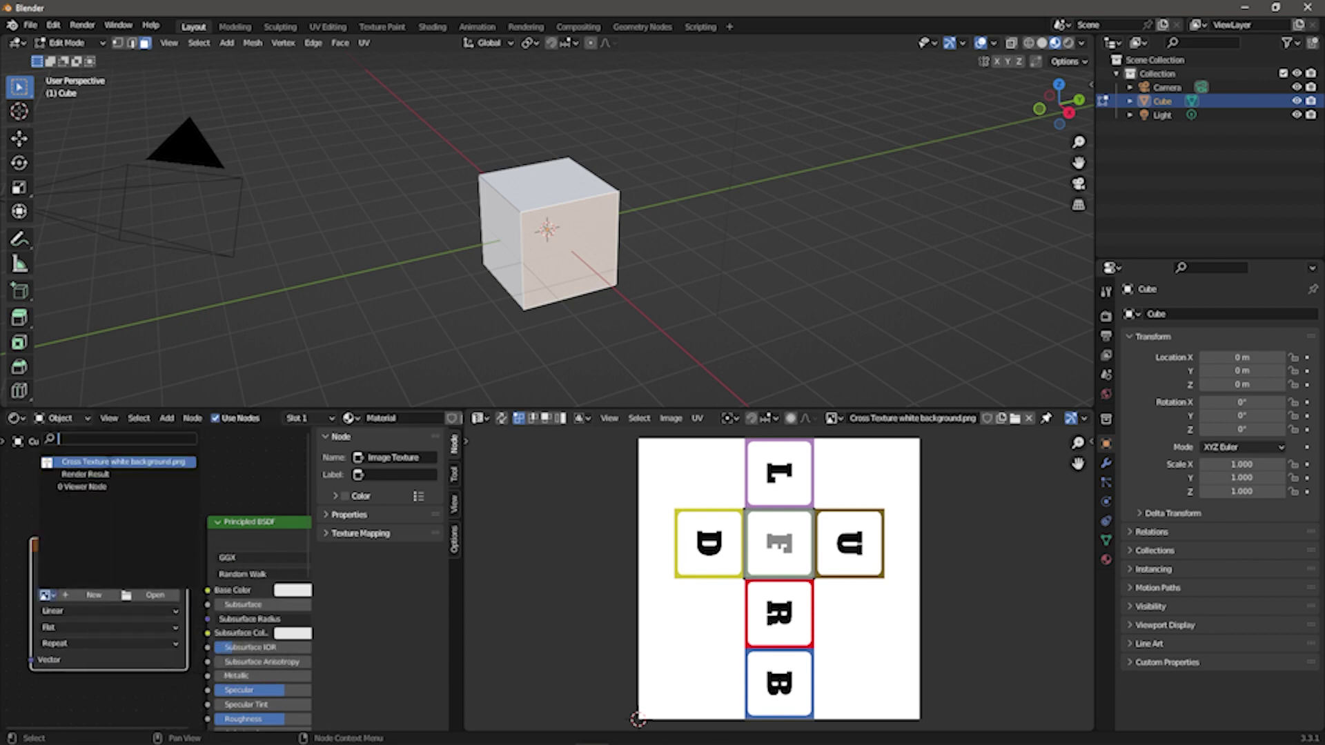
left_click(107, 463)
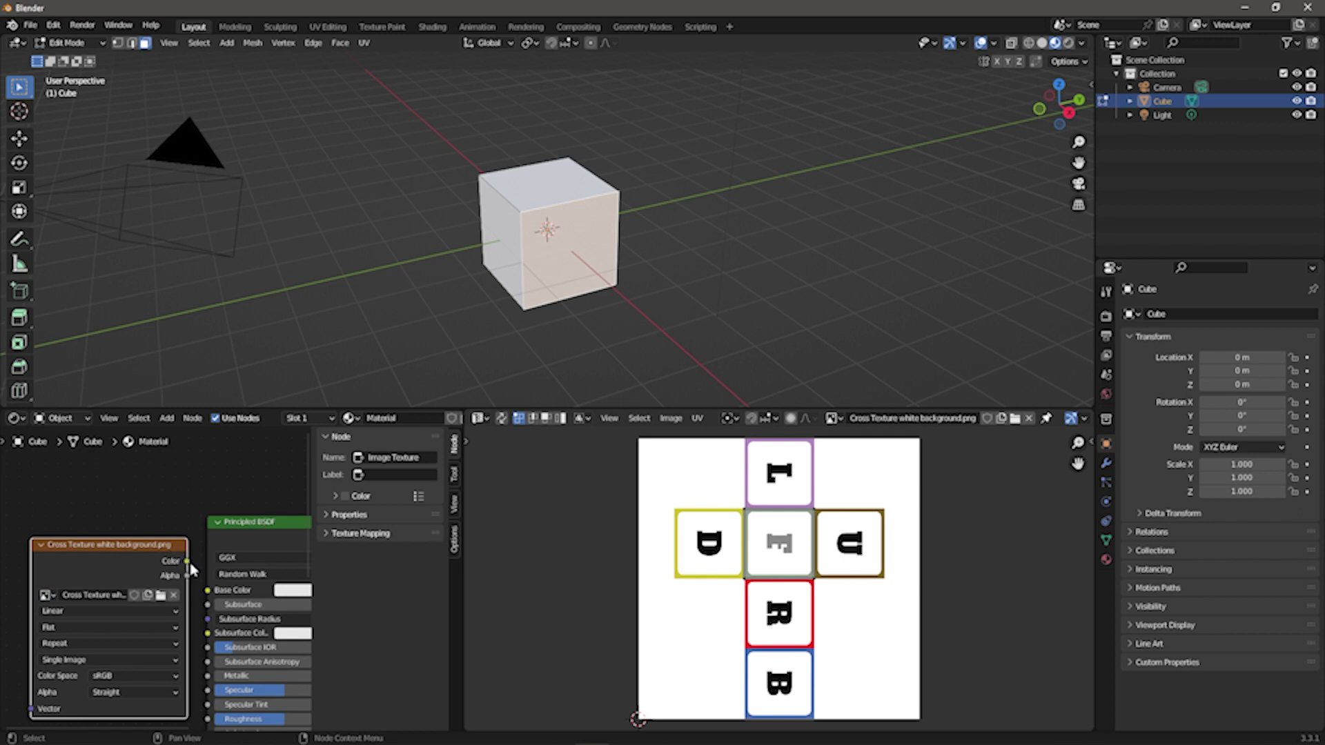
left_click_drag(187, 561, 209, 591)
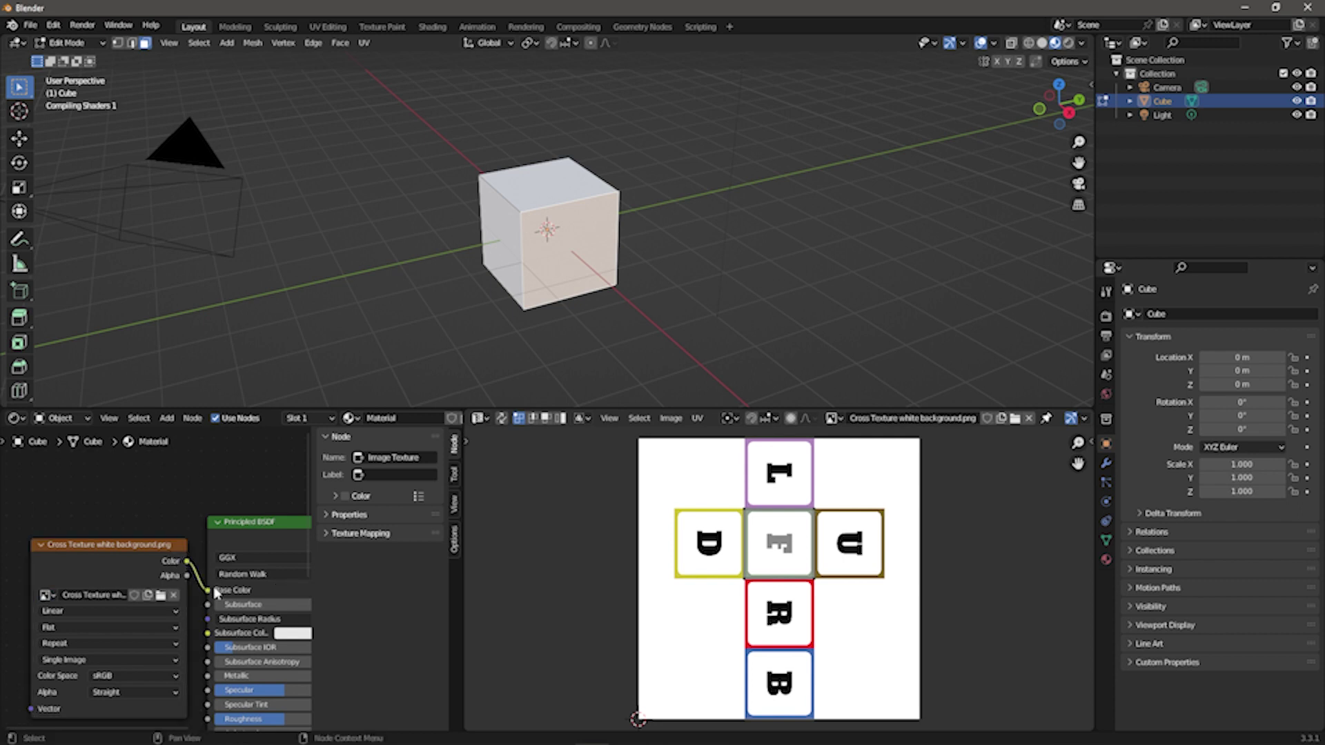
middle_click_drag(642, 206, 130, 210)
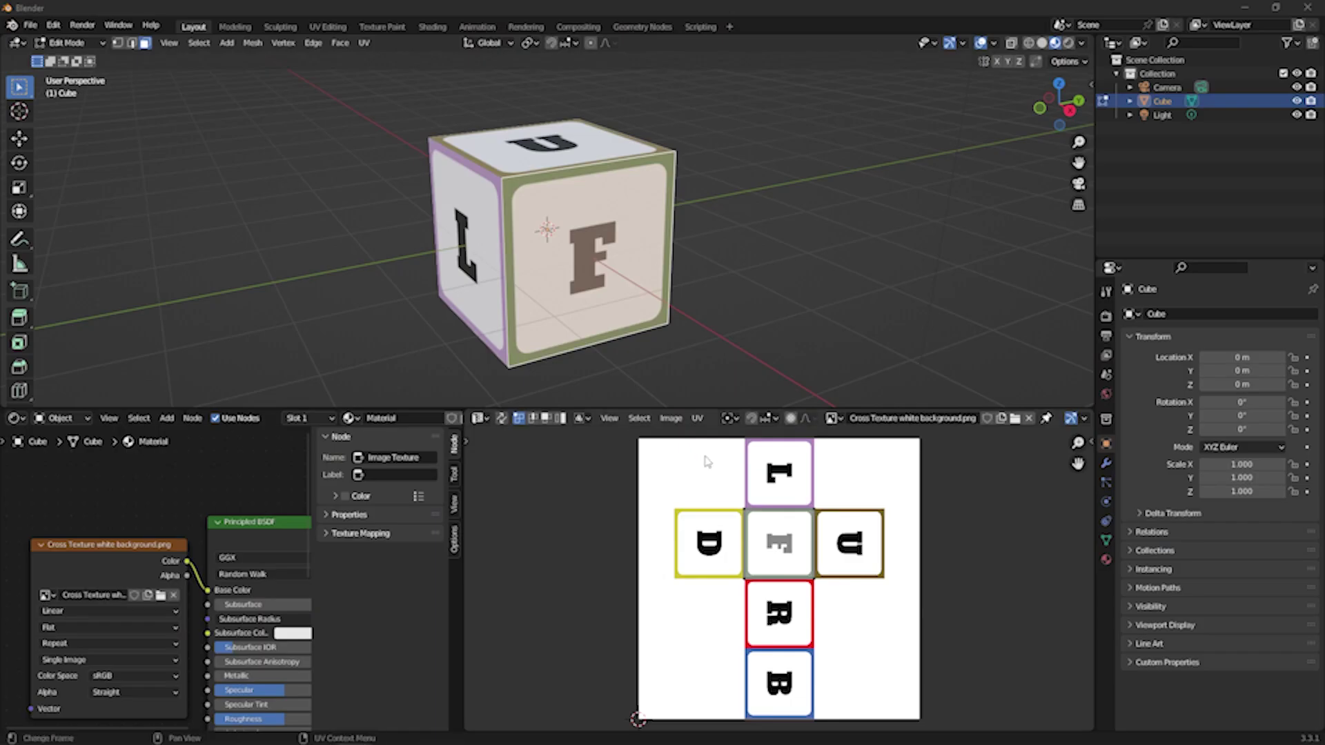
Load "Cross Texture scrambled white background.png" into the UV editor and assign it to the material's Image Texture node.
left_click(1015, 418)
left_click(592, 242)
left_click(887, 575)
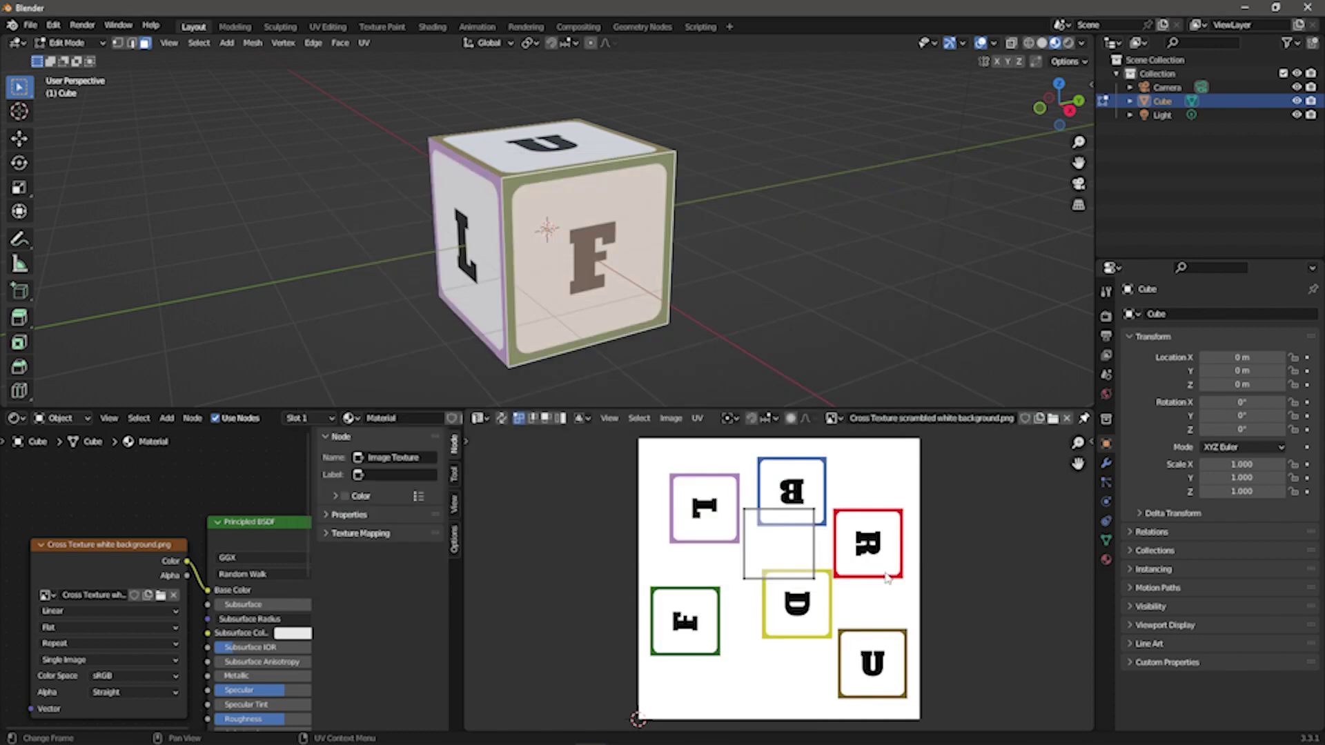
left_click(46, 595)
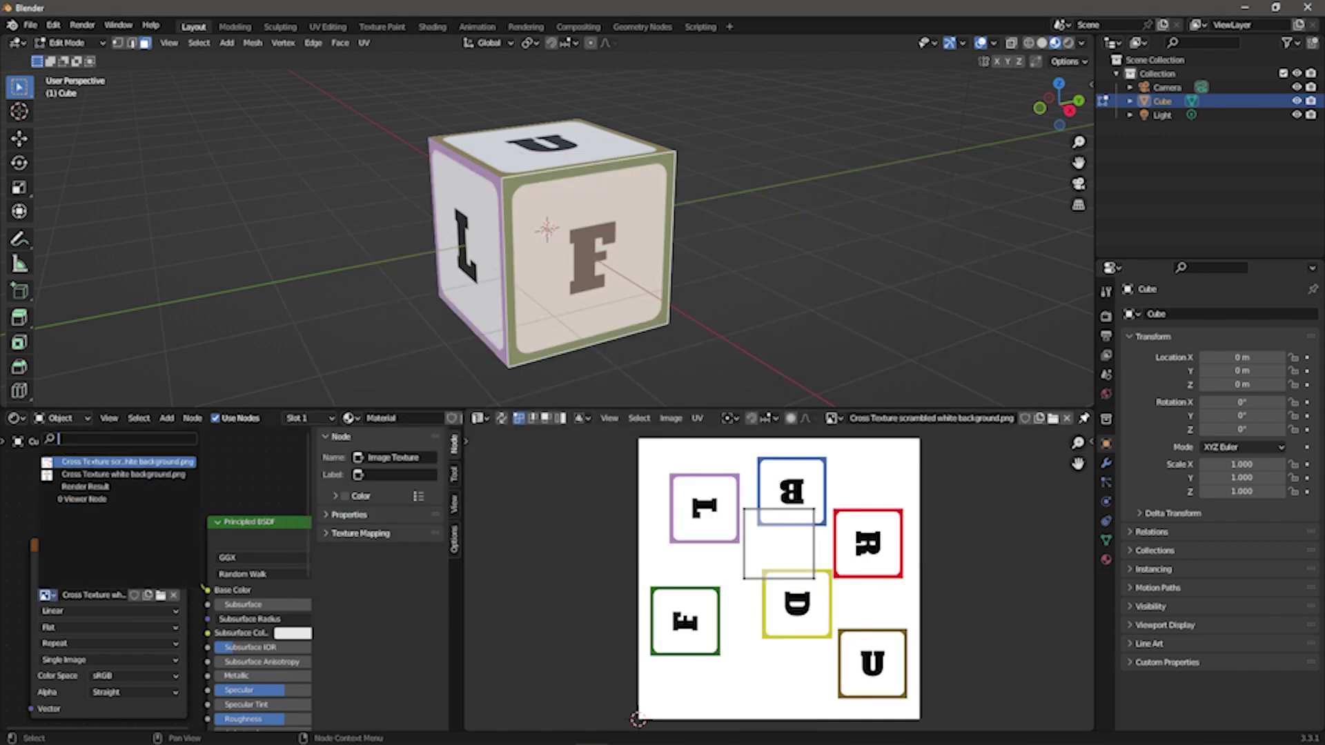
left_click(127, 461)
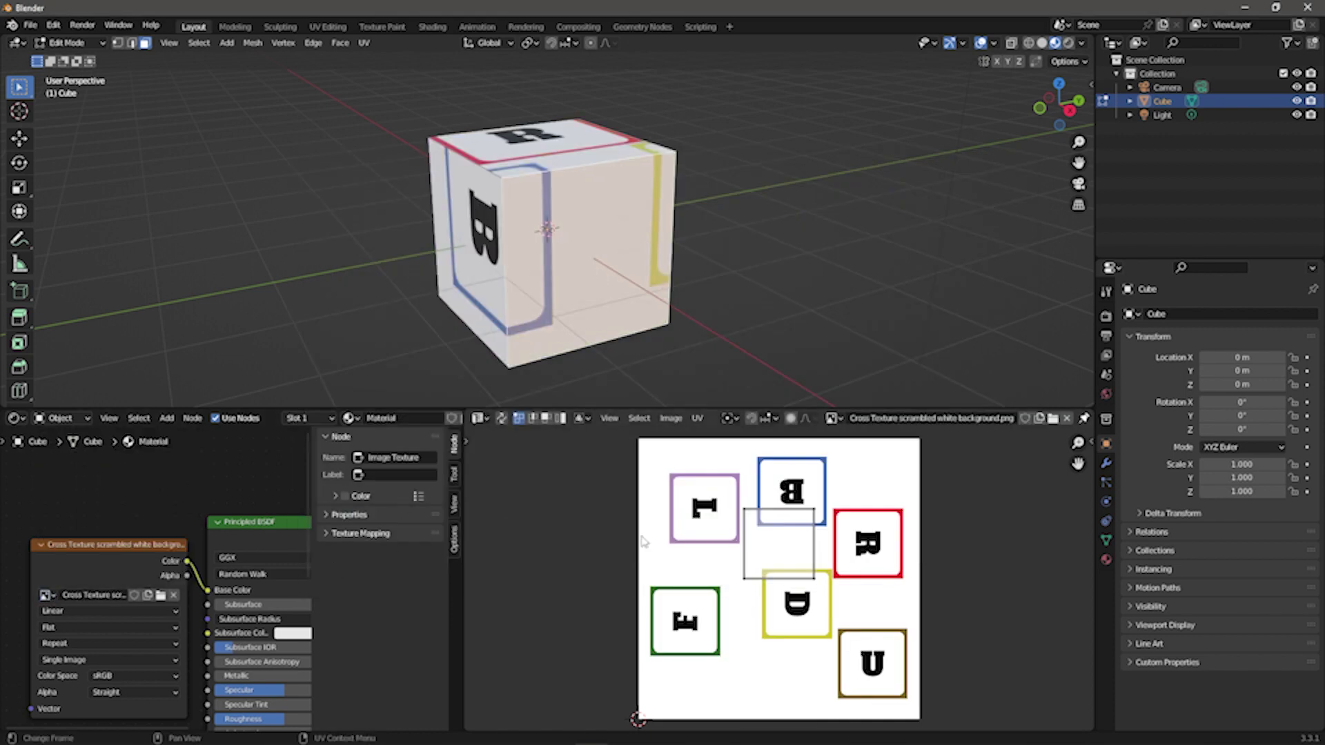
Change the UV sticky selection mode and move the UV square of the cube's B-textured side face onto the red R tile.
middle_click_drag(589, 222, 508, 233)
left_click(502, 250)
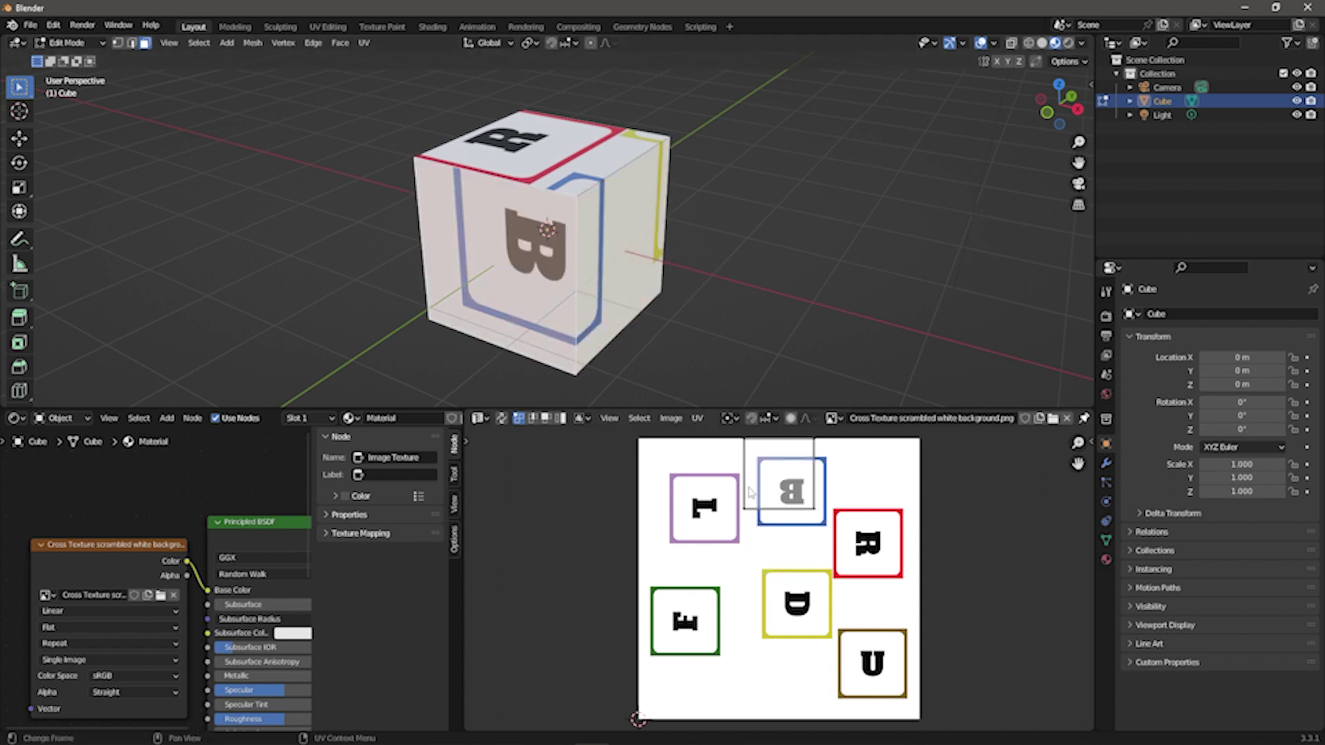
left_click(582, 418)
left_click(597, 435)
left_click_drag(788, 507, 812, 509)
key("g")
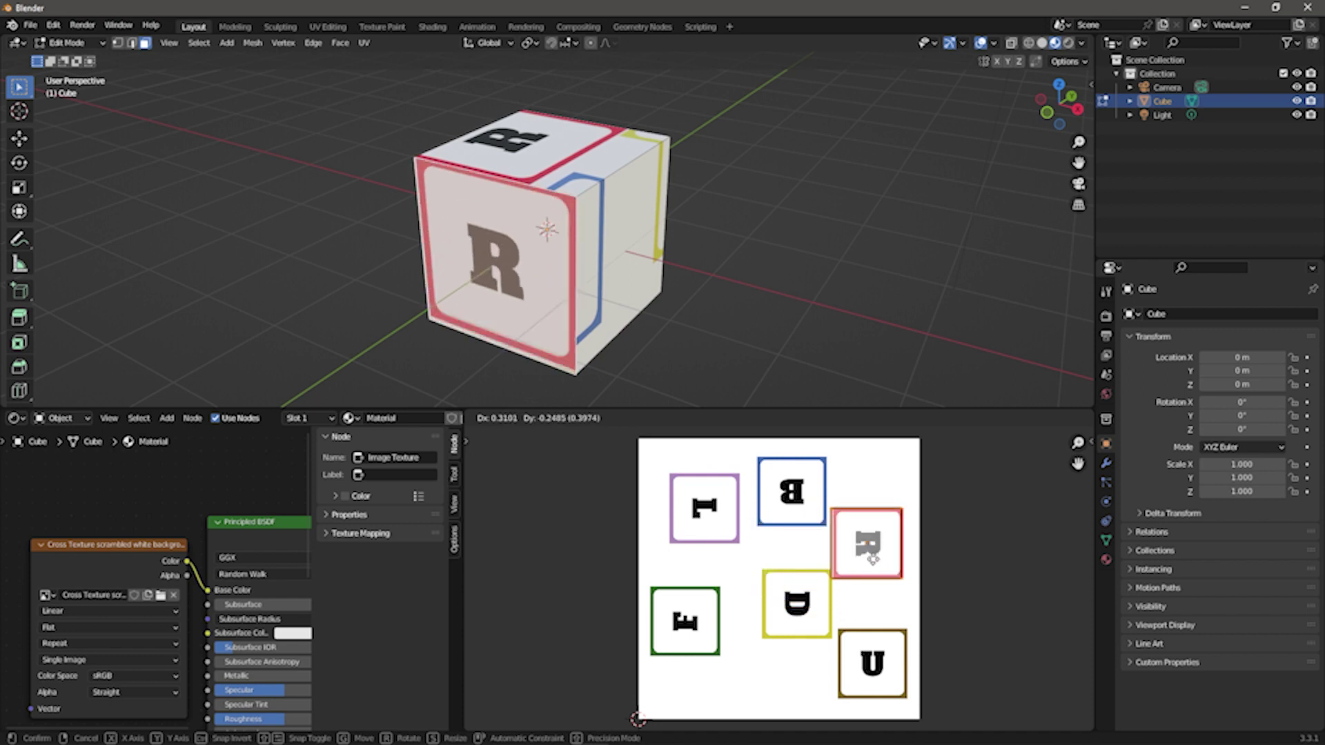
left_click(875, 559)
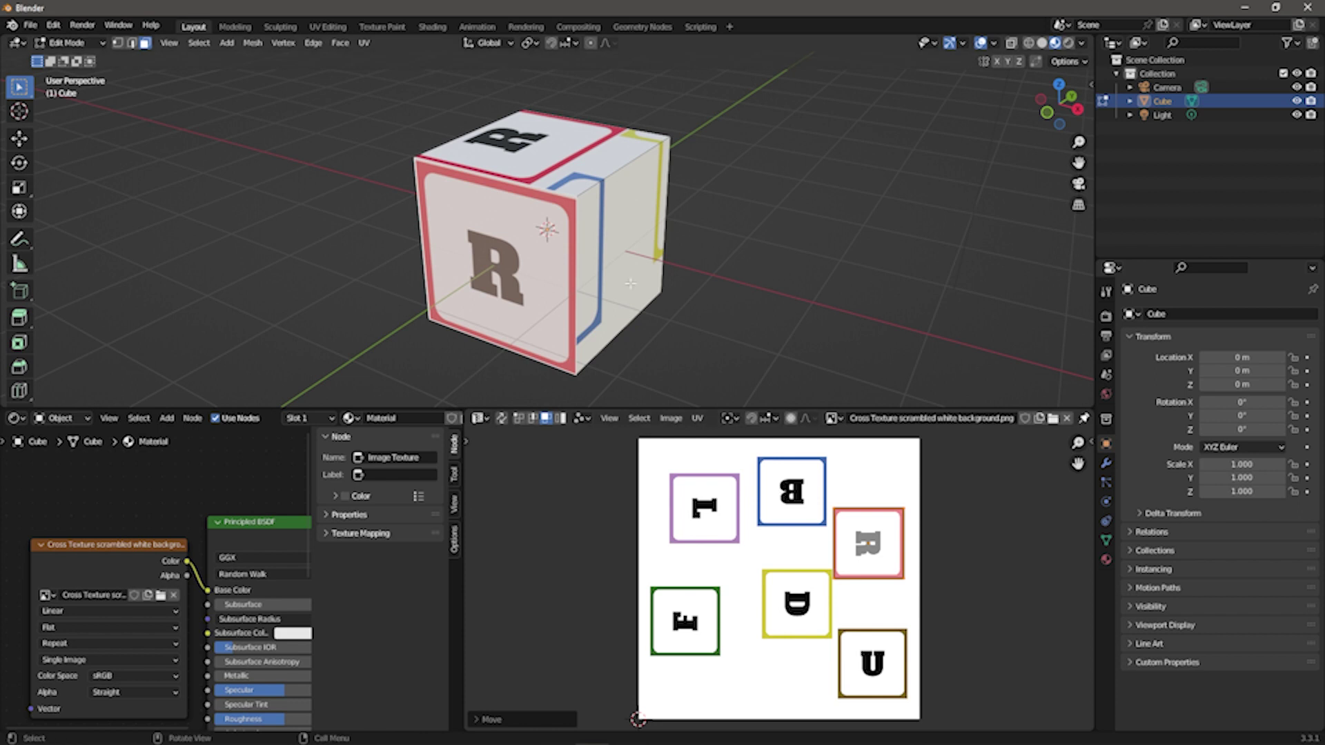
Move the UV square of the side face adjacent to the R face onto the blue B tile and rotate it 90 degrees.
left_click(621, 238)
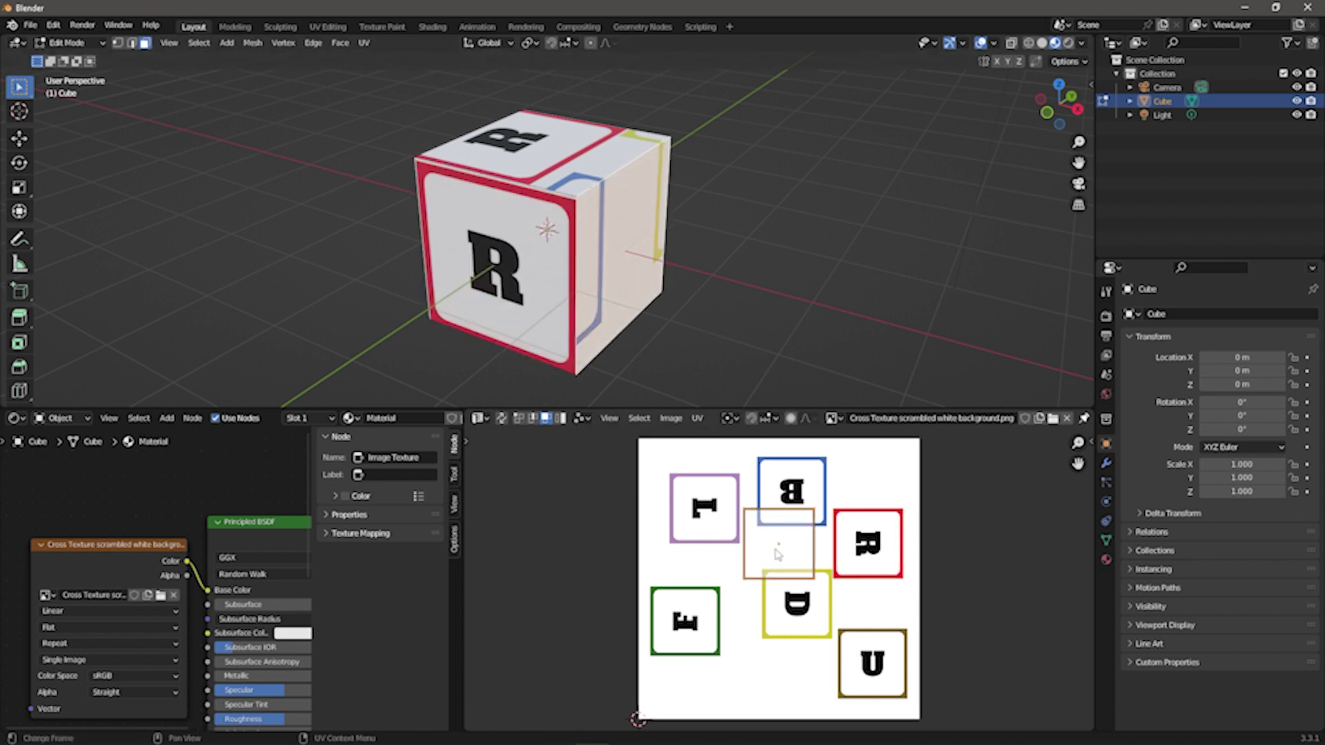
key("g")
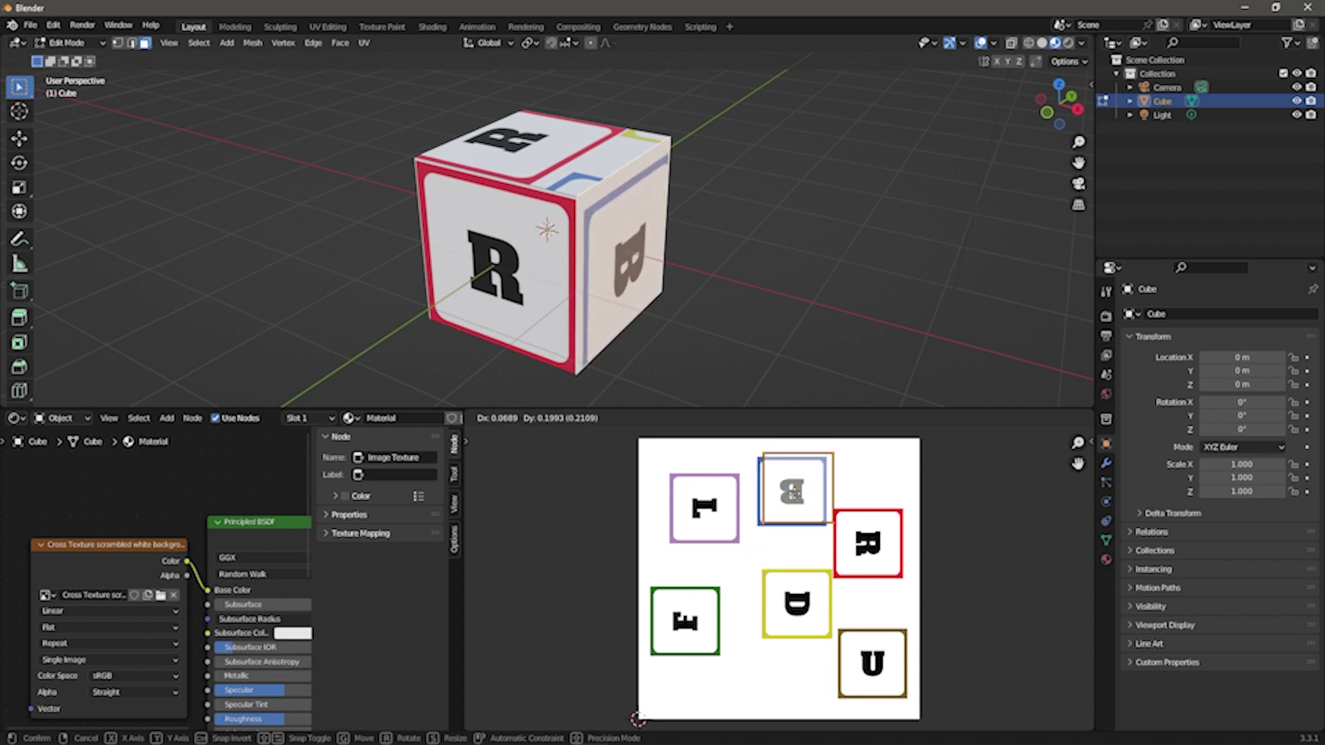
left_click(791, 502)
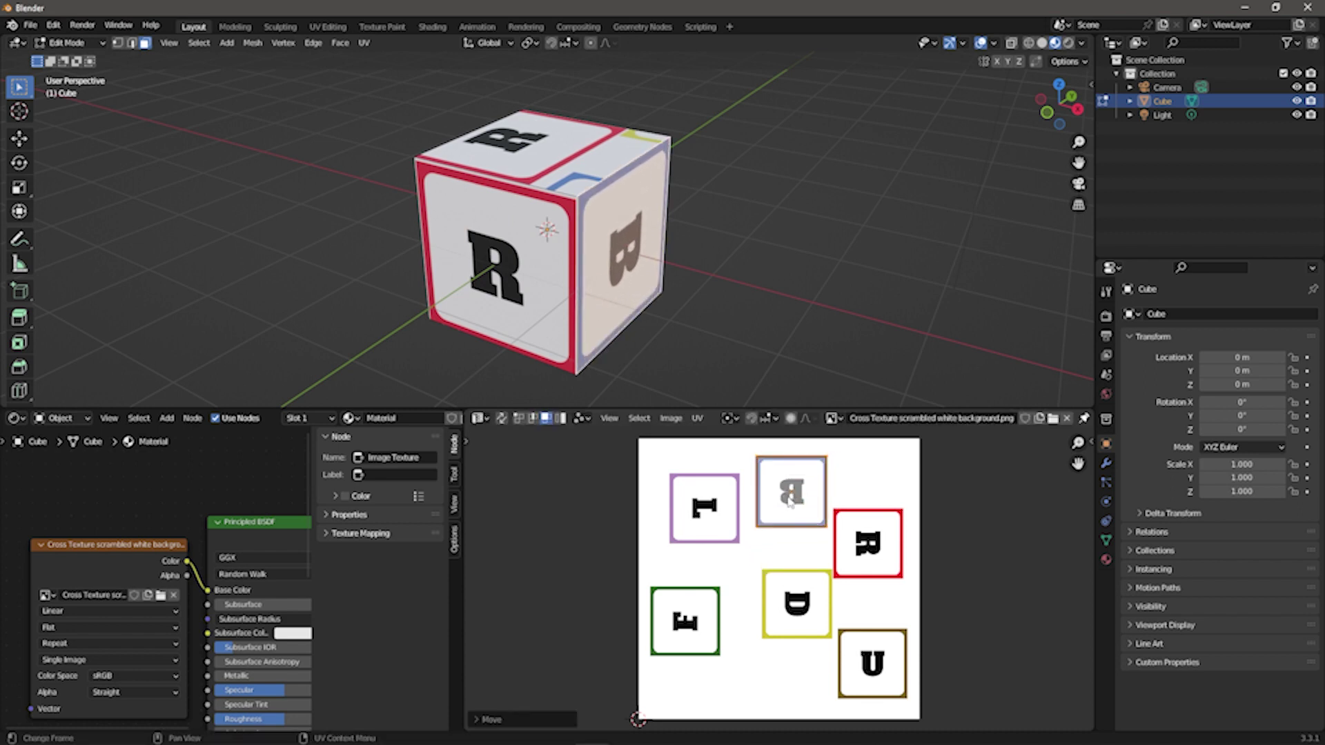
key("r")
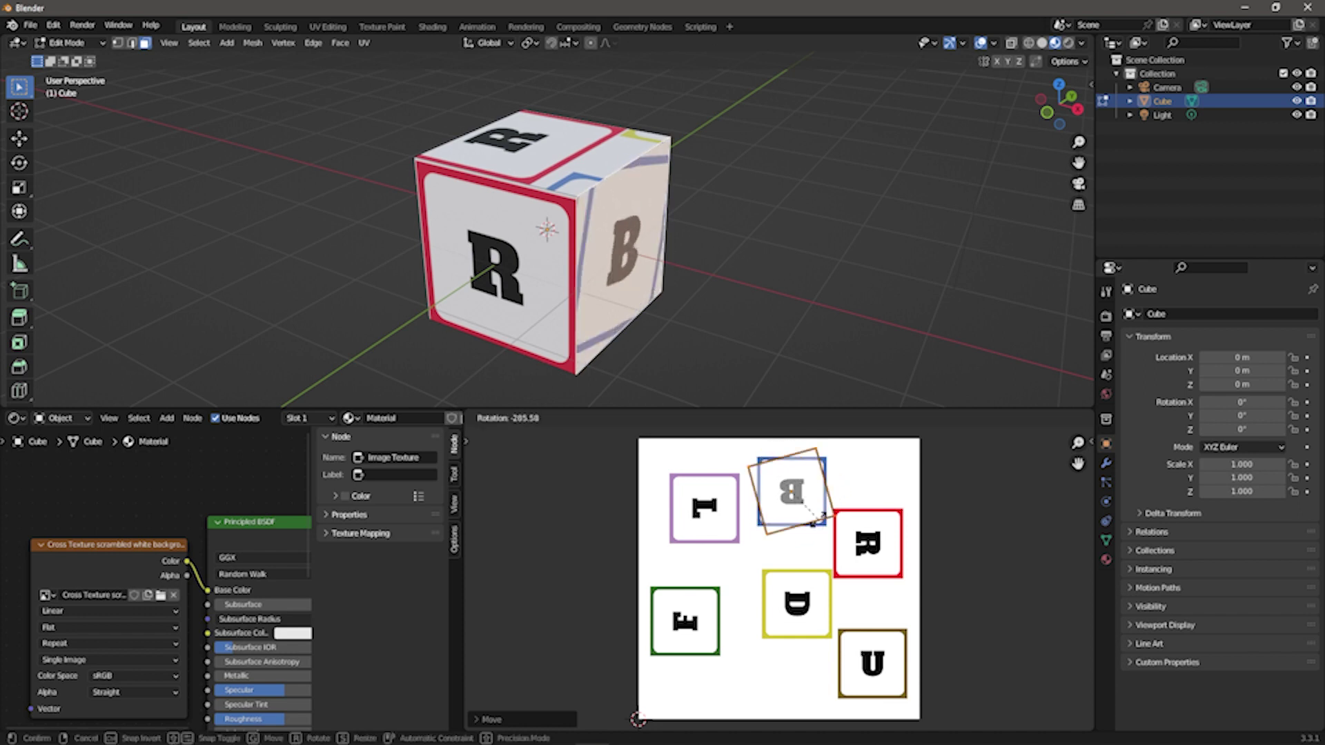
type("90")
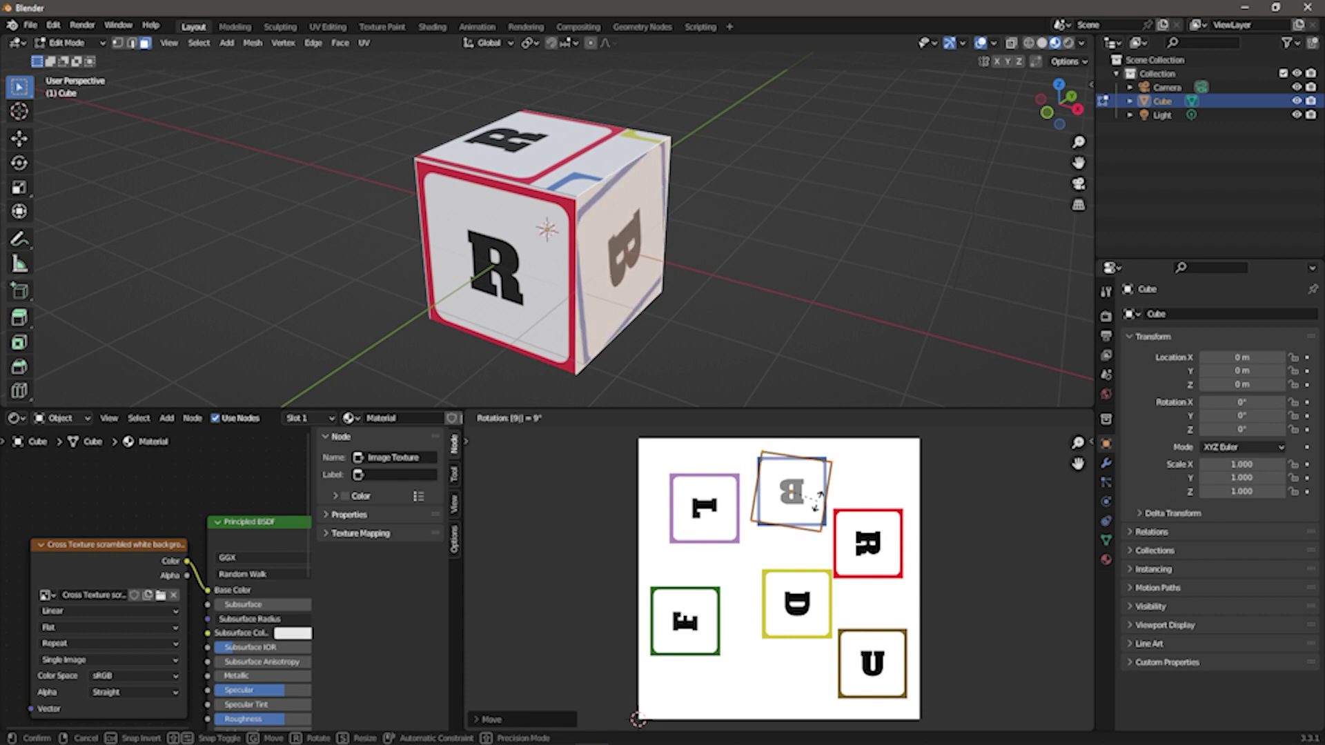
key("Return")
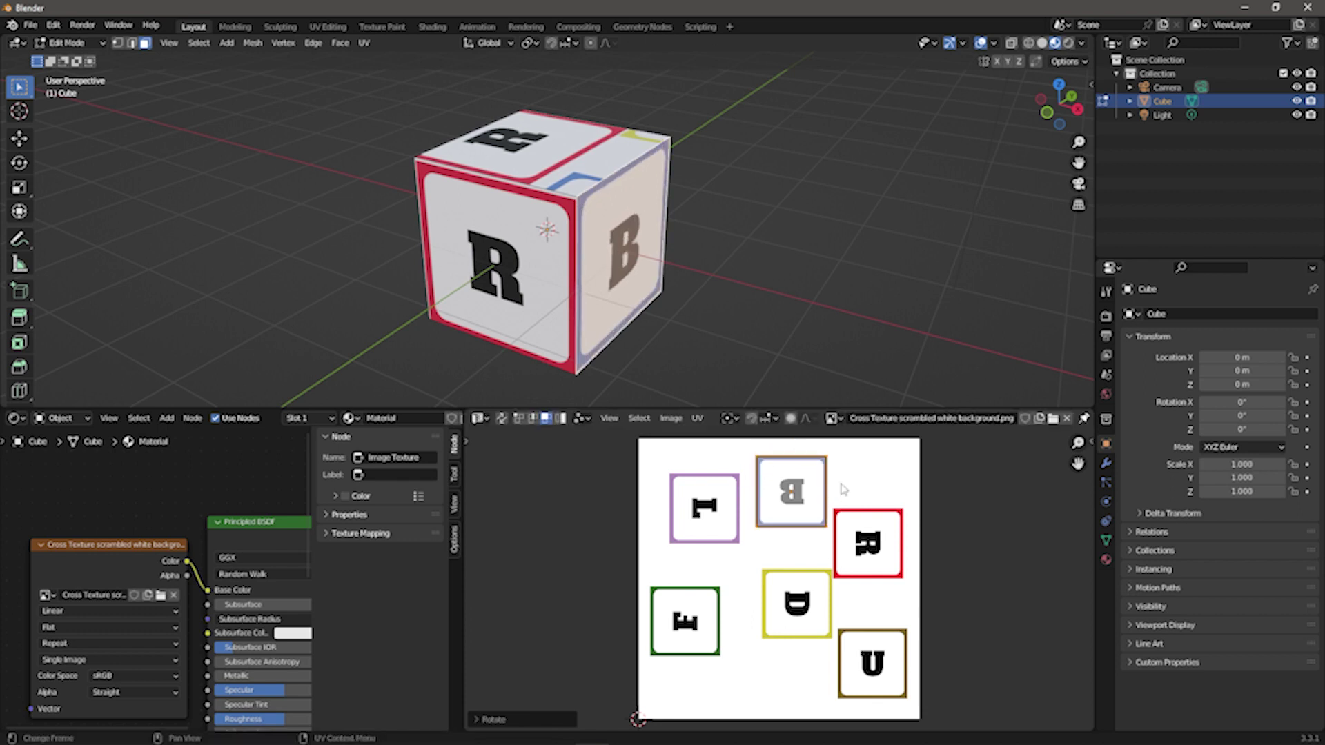
Move the UV square of the cube's top face onto the brown U tile.
left_click(853, 545)
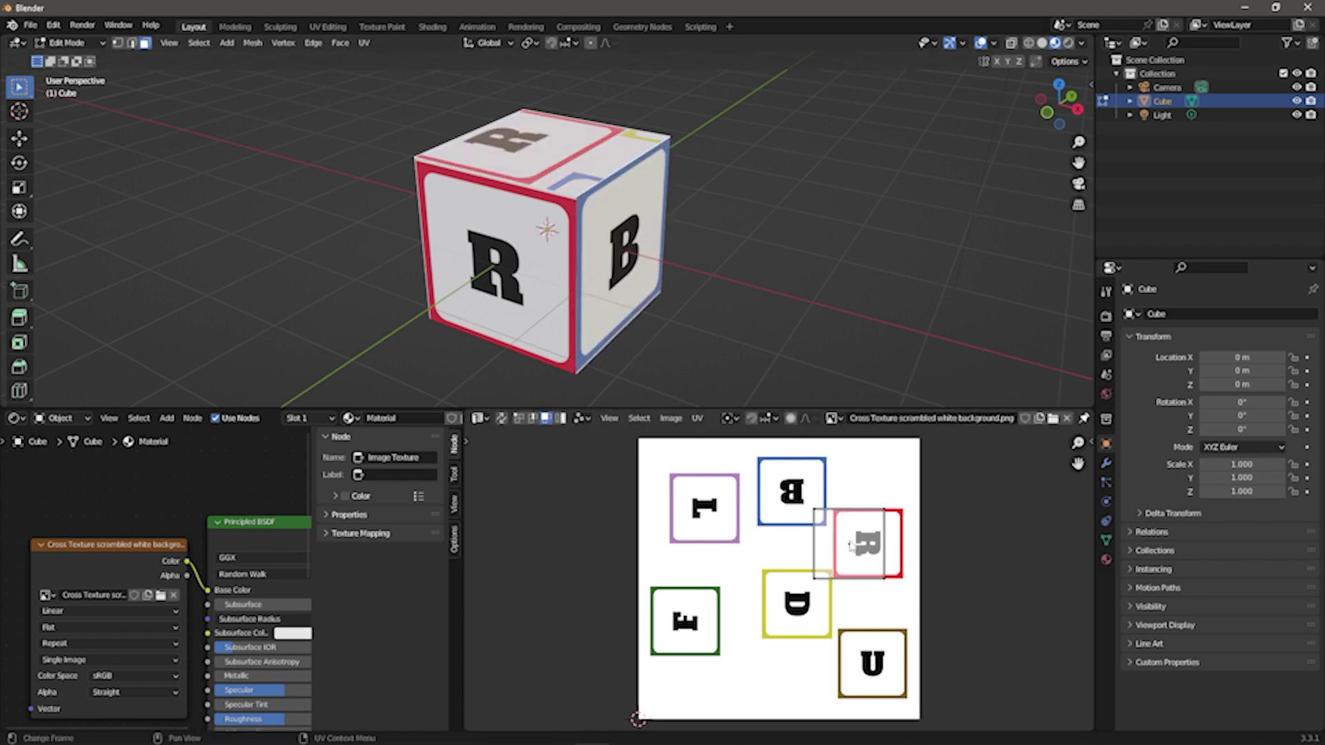
key("g")
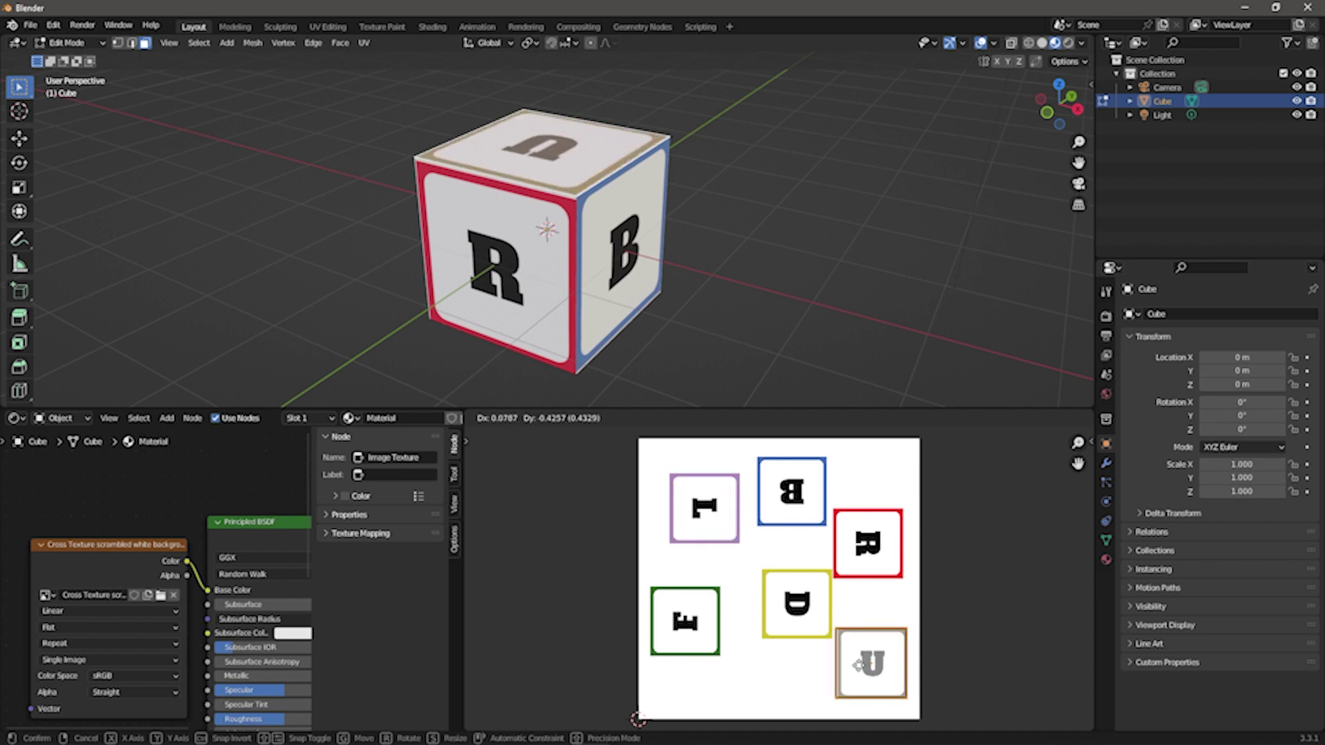
left_click(861, 671)
Move the UV square of the side face that shows part of the D onto the purple L tile.
middle_click_drag(701, 255, 608, 257)
left_click(790, 638)
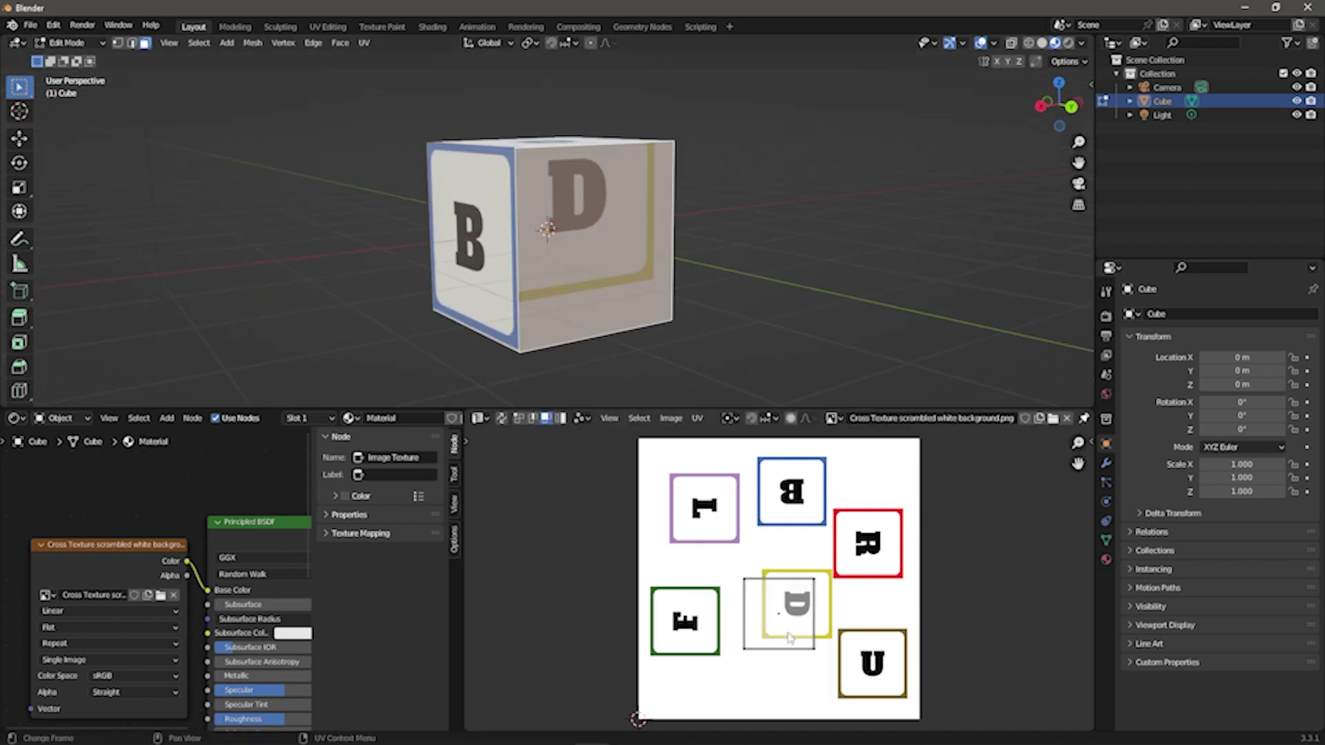
key("g")
left_click(725, 524)
Move the UV square of the cube's blank side face onto the green F tile and rotate it 180 degrees.
middle_click_drag(642, 248, 955, 288)
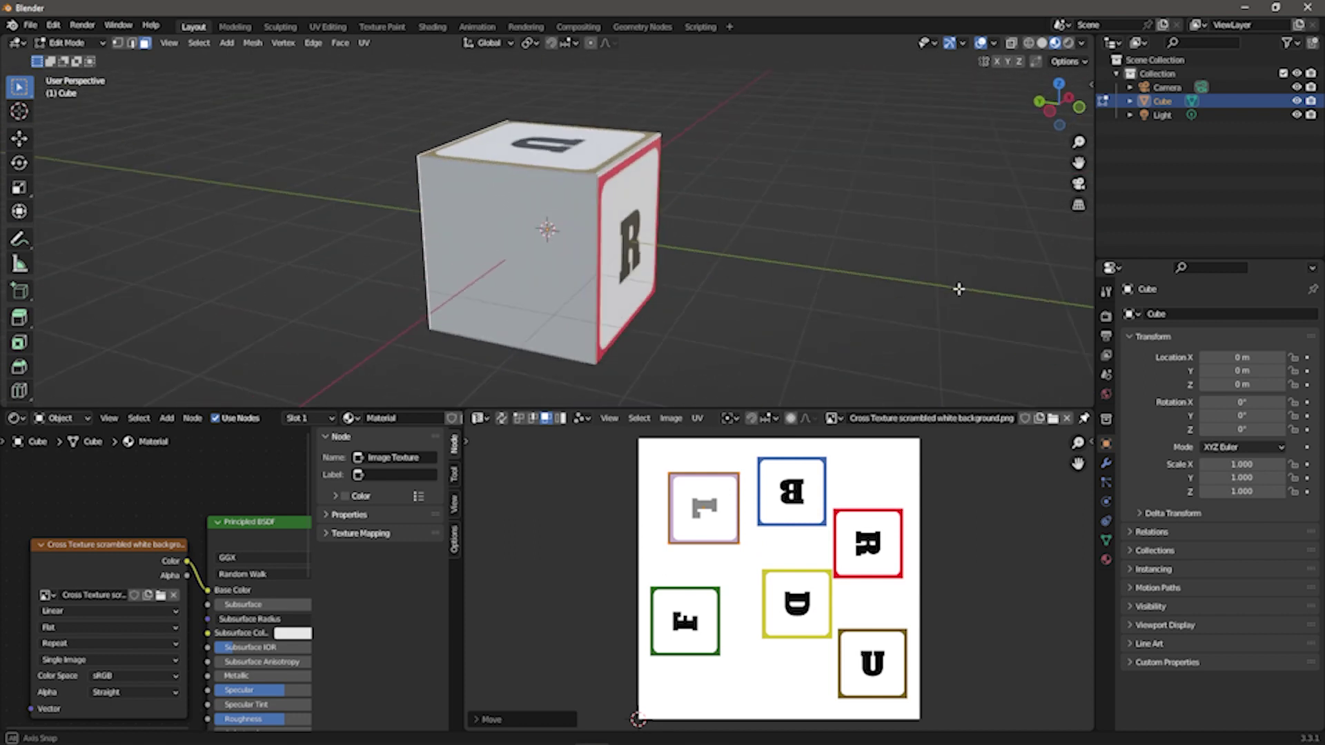
left_click(530, 298)
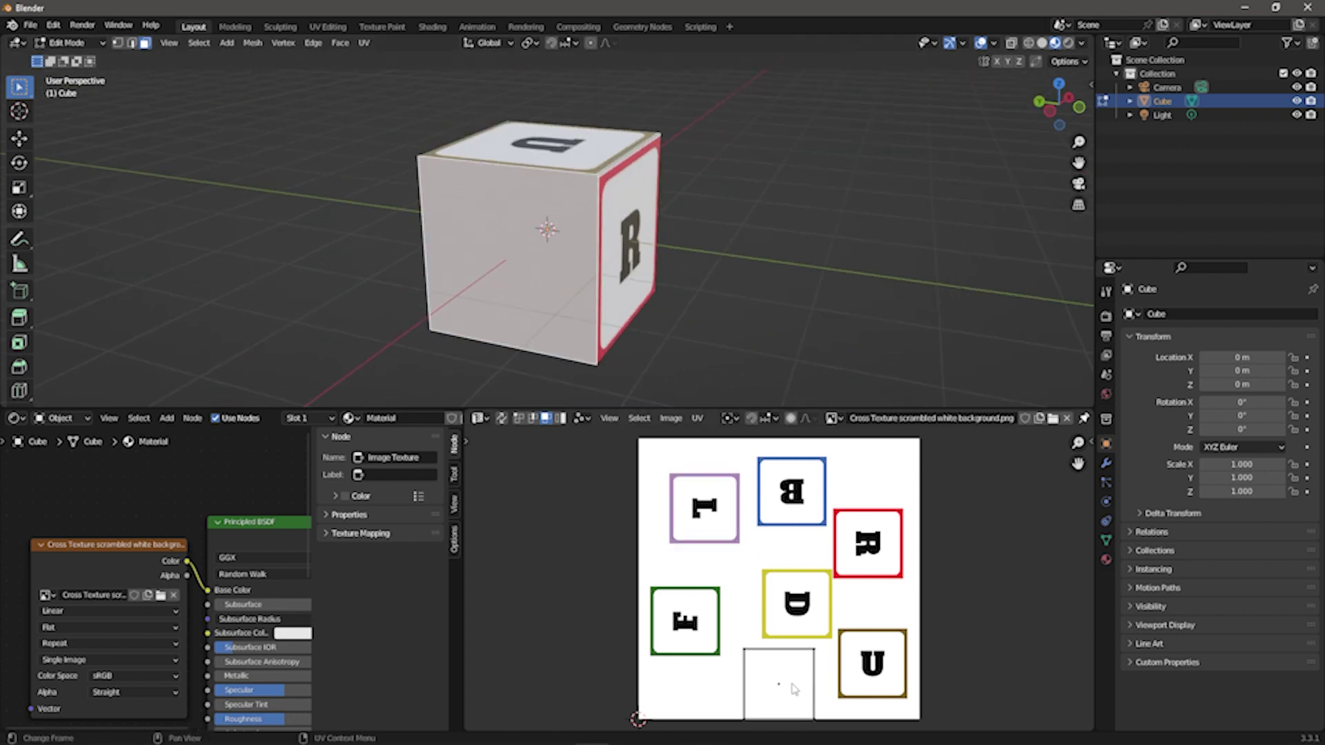
key("g")
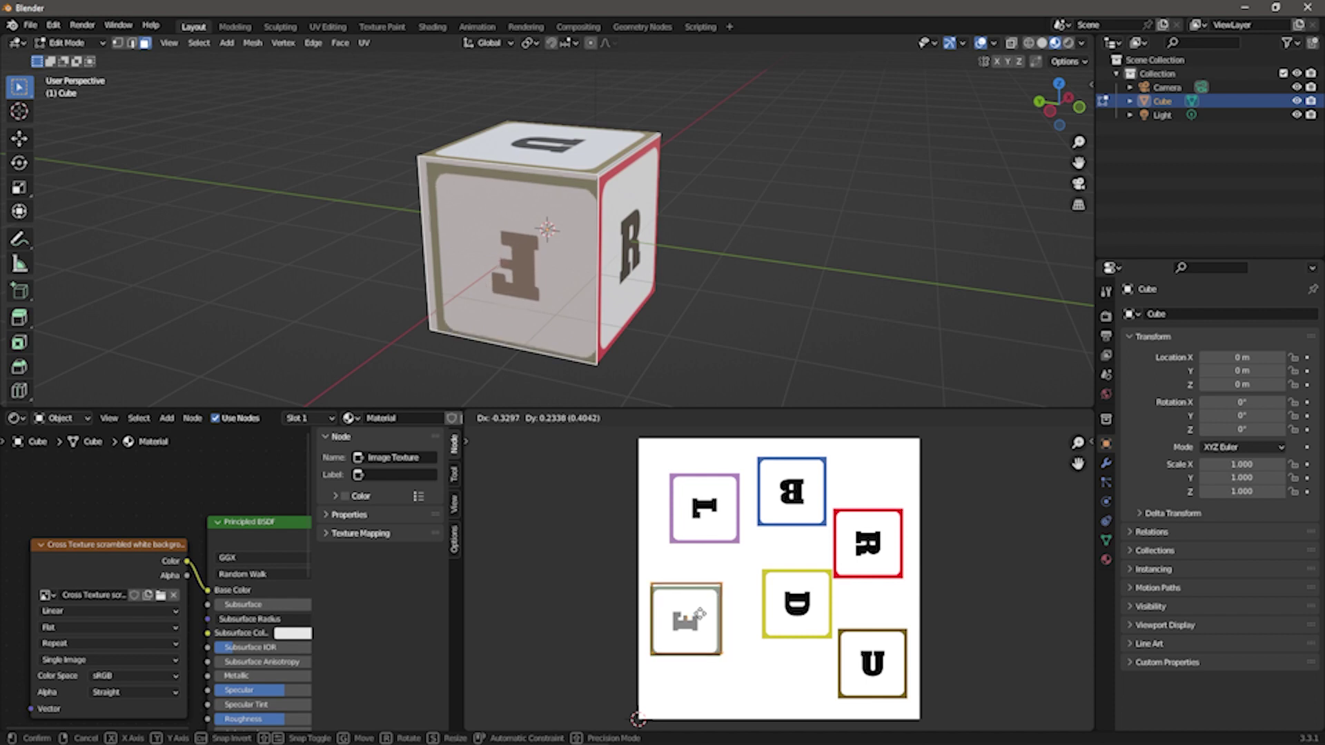
left_click(700, 619)
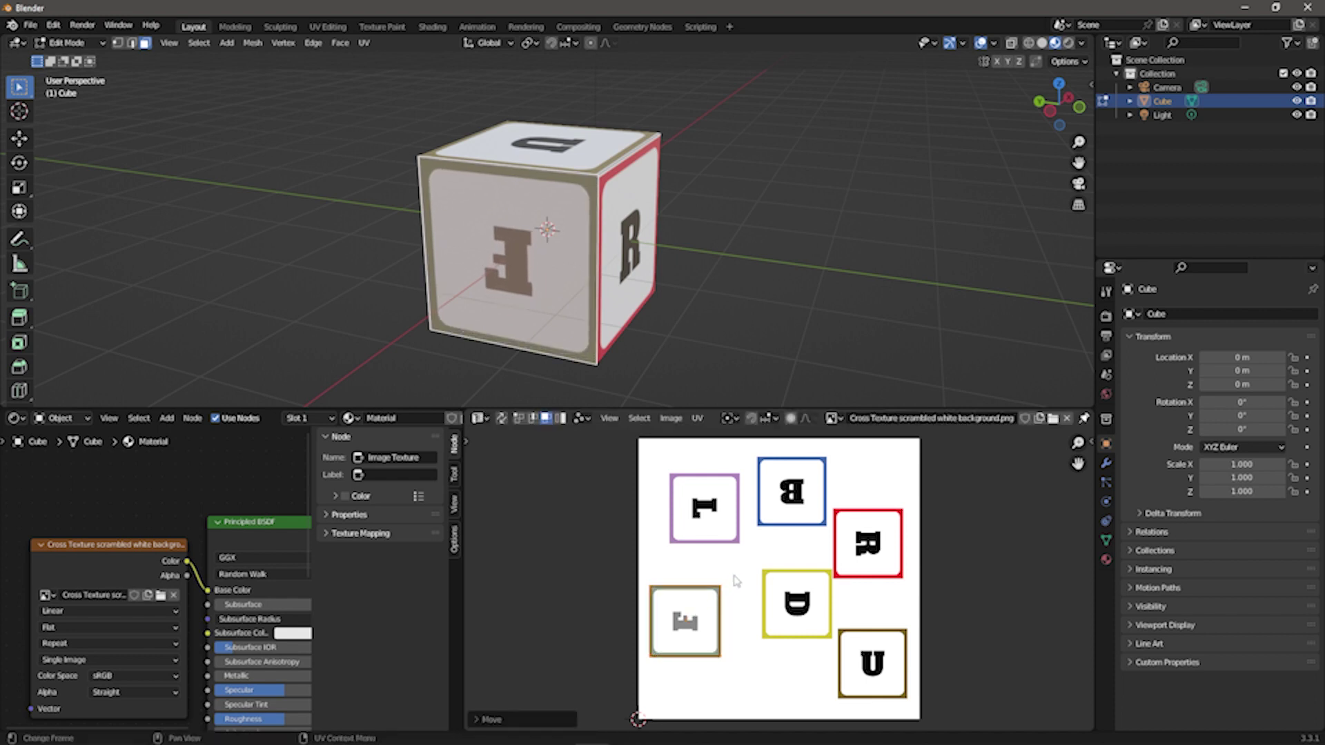
key("r")
type("180")
key("Return")
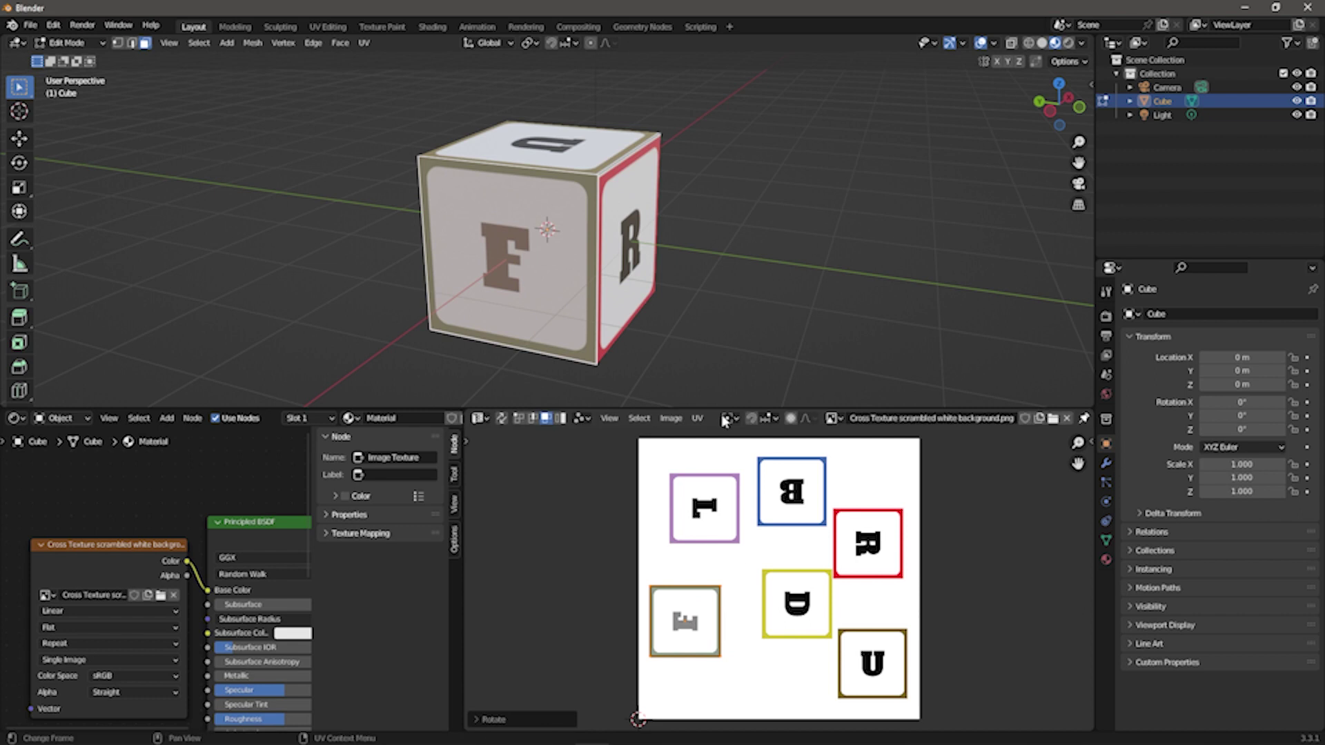
Move the UV square of the cube's bottom face onto the yellow D tile and check the lettered cube from several sides.
middle_click_drag(684, 281, 592, 274)
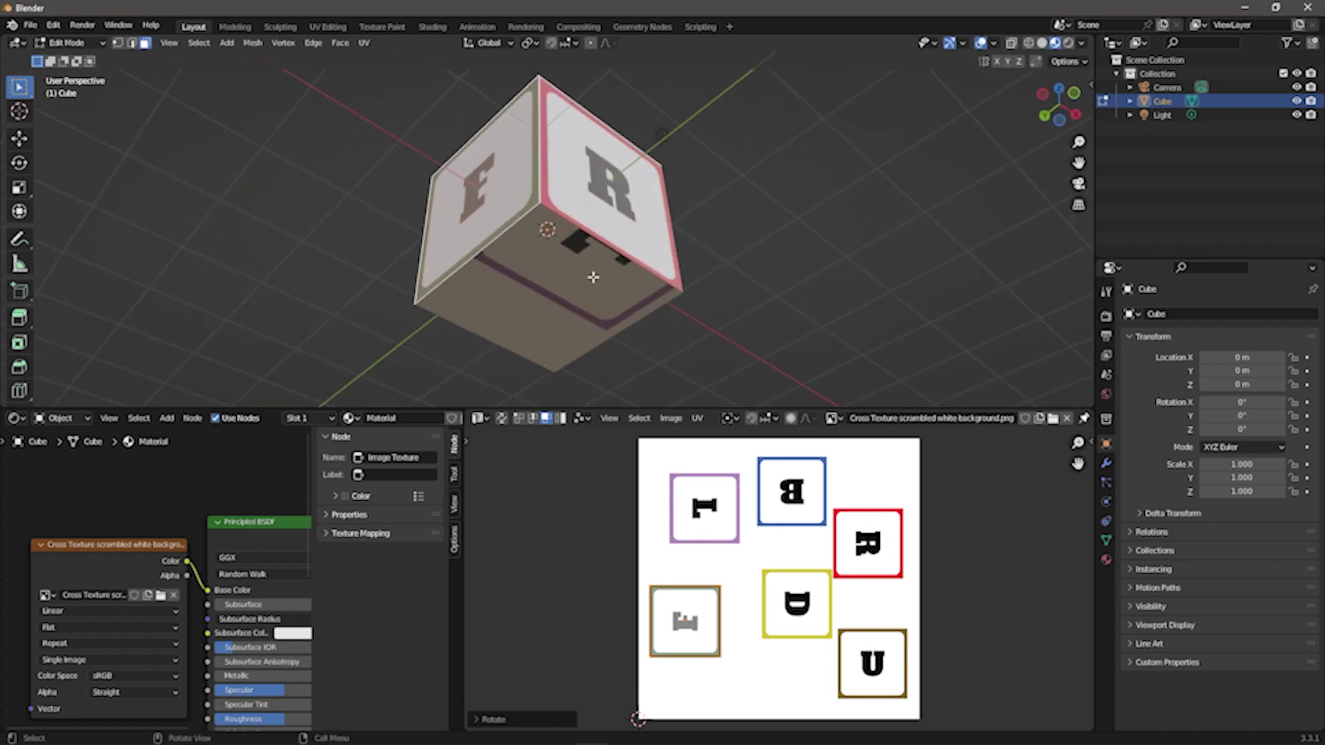
left_click(575, 285)
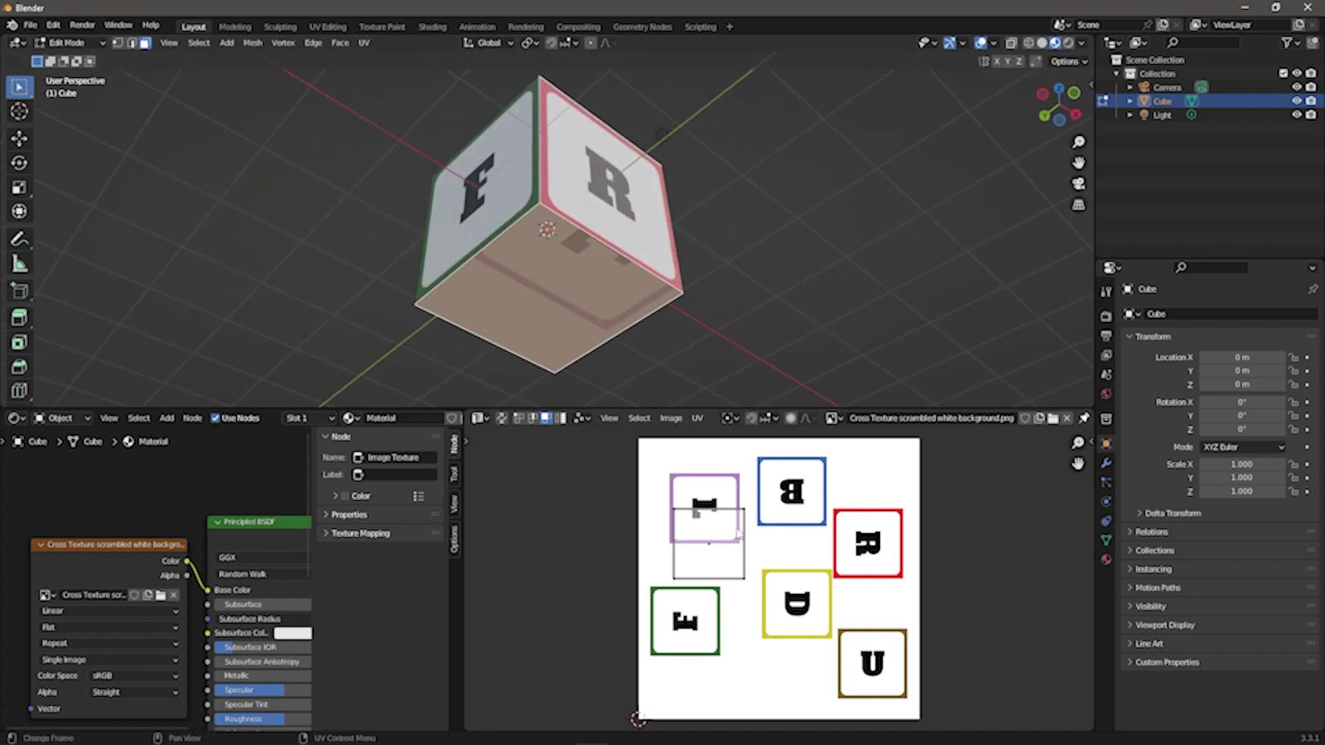
key("g")
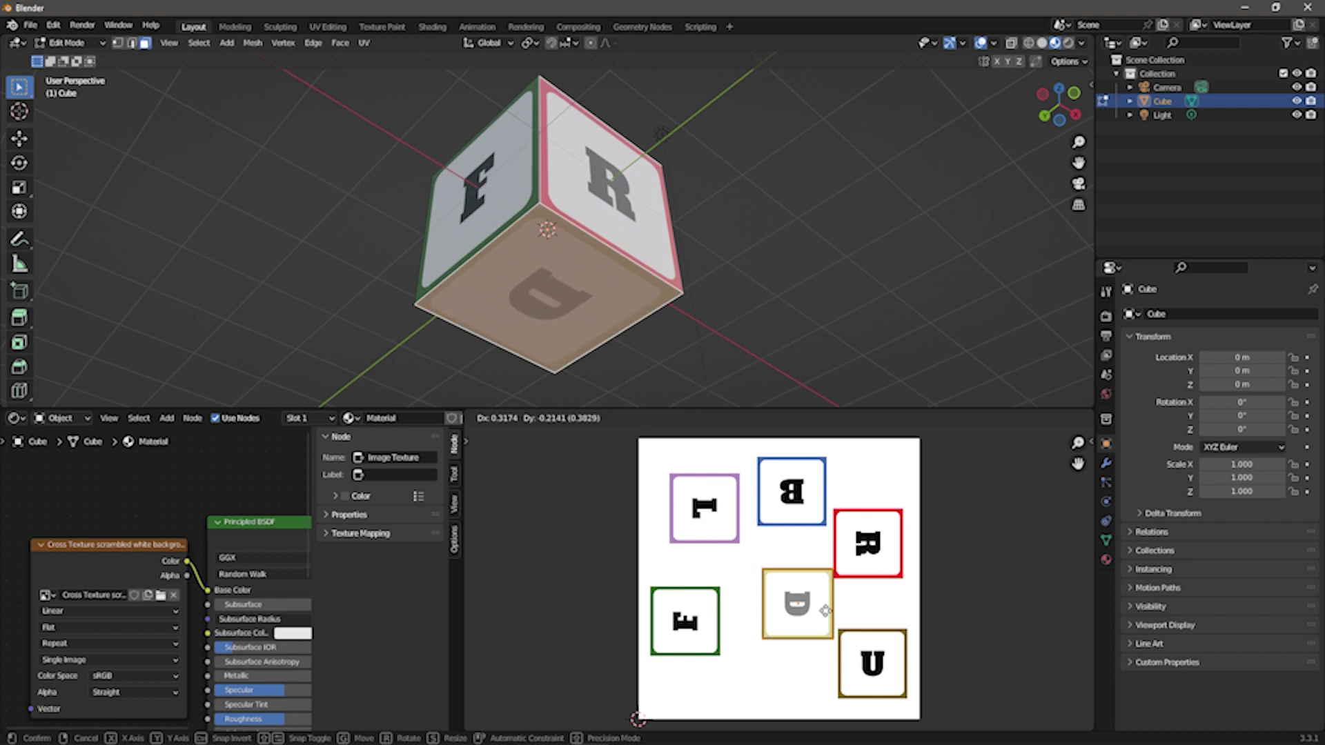
left_click(826, 612)
middle_click_drag(702, 238, 672, 313)
middle_click_drag(554, 314, 793, 334)
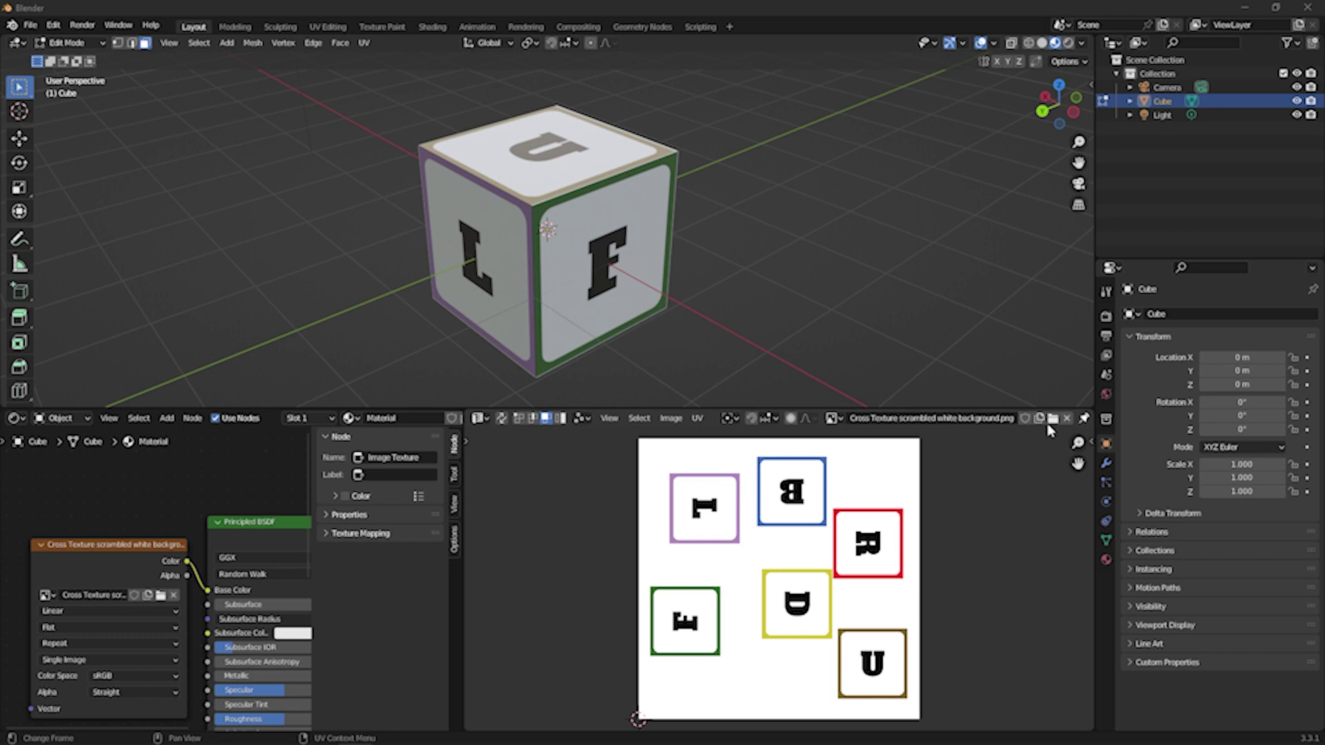
Open Cross Texture Cooky white background.png in the UV editor and assign it to the material's image texture node.
left_click(1050, 419)
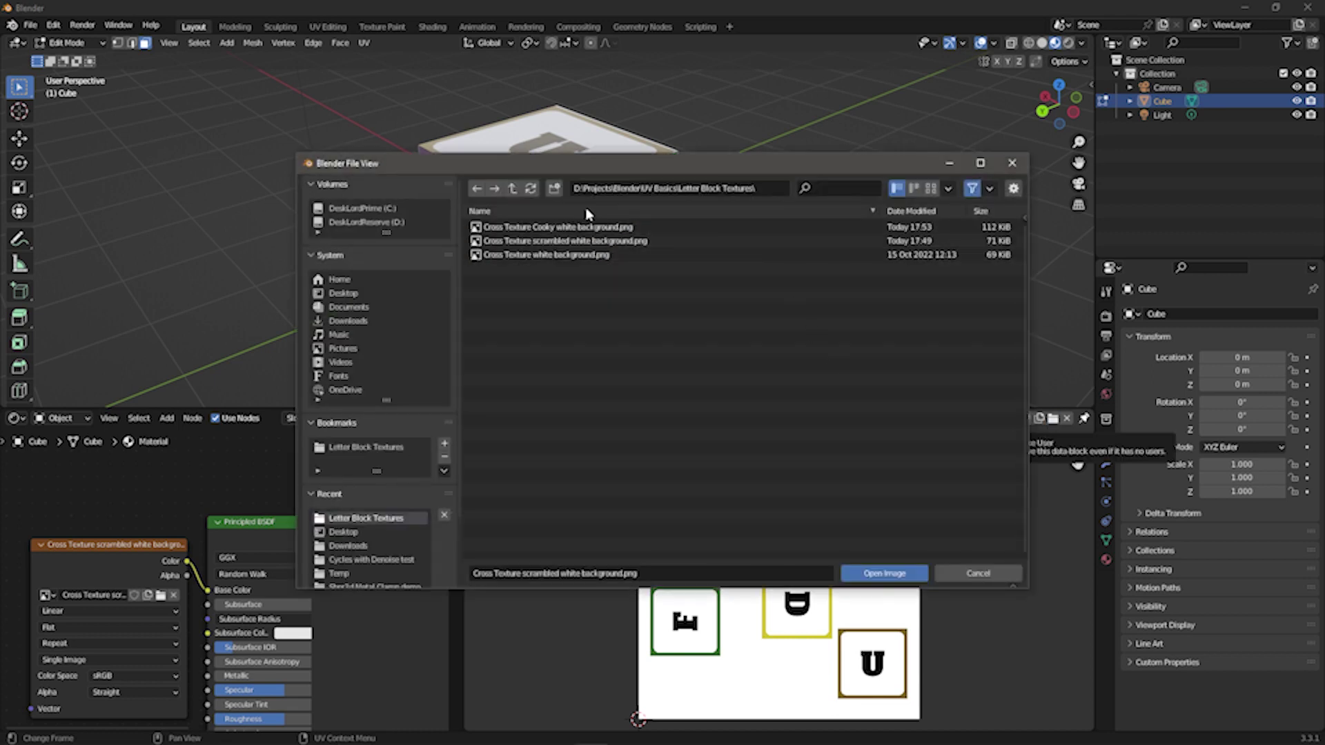
double_click(563, 225)
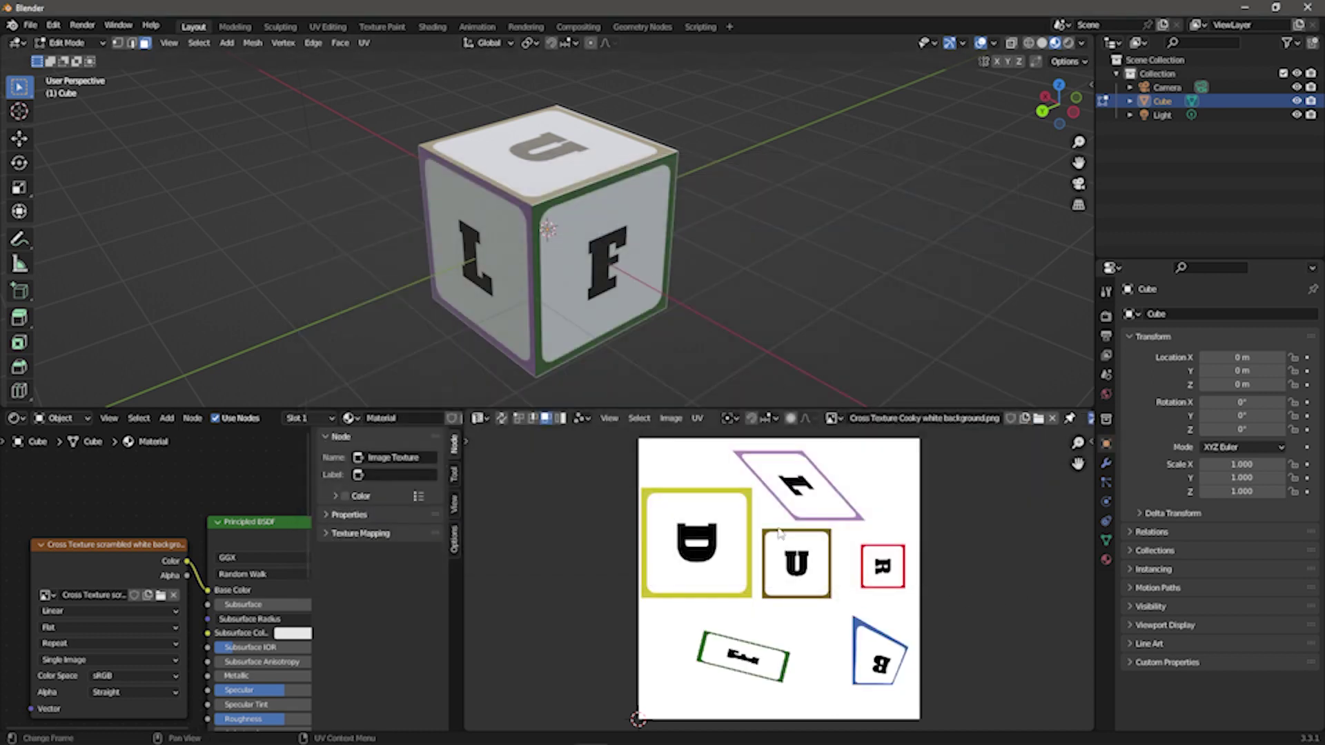
left_click(57, 594)
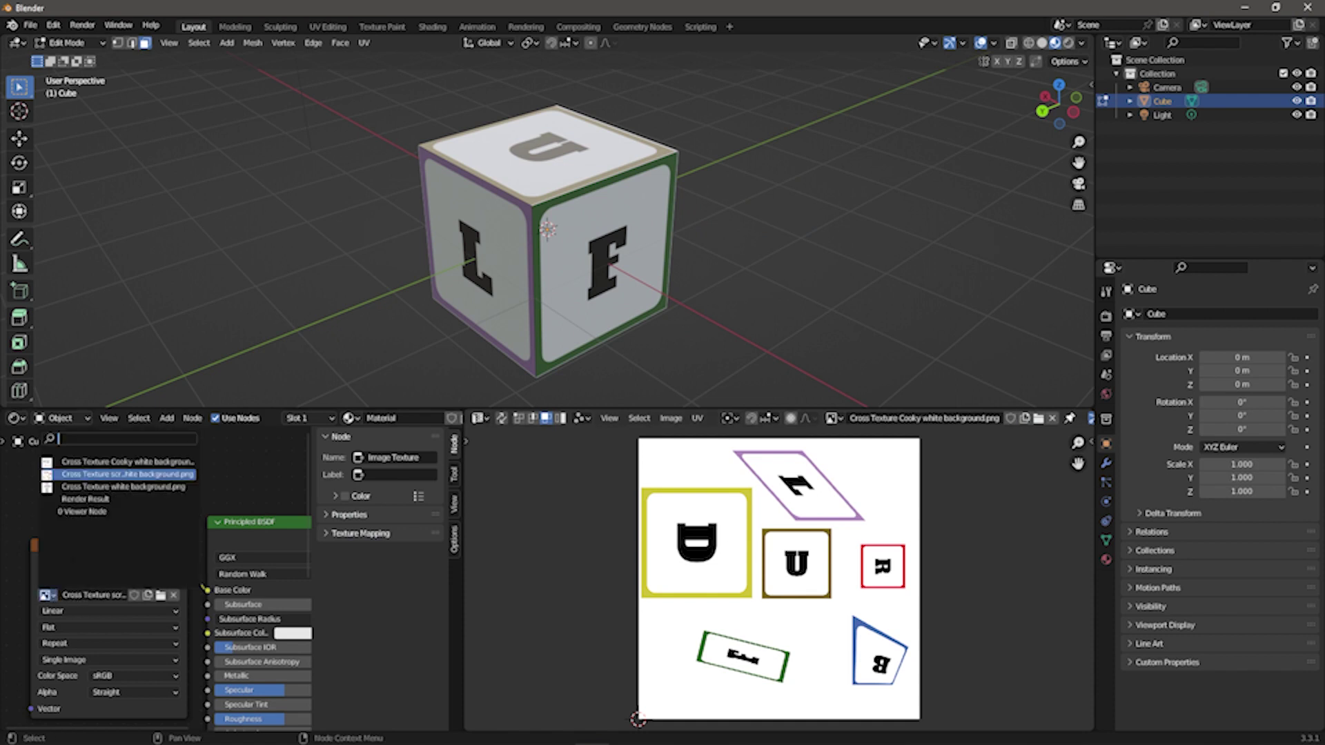
left_click(133, 463)
Move the UV square of the side face showing part of the D onto the tilted green F tile and rotate it about 14 degrees.
middle_click_drag(596, 247, 737, 248)
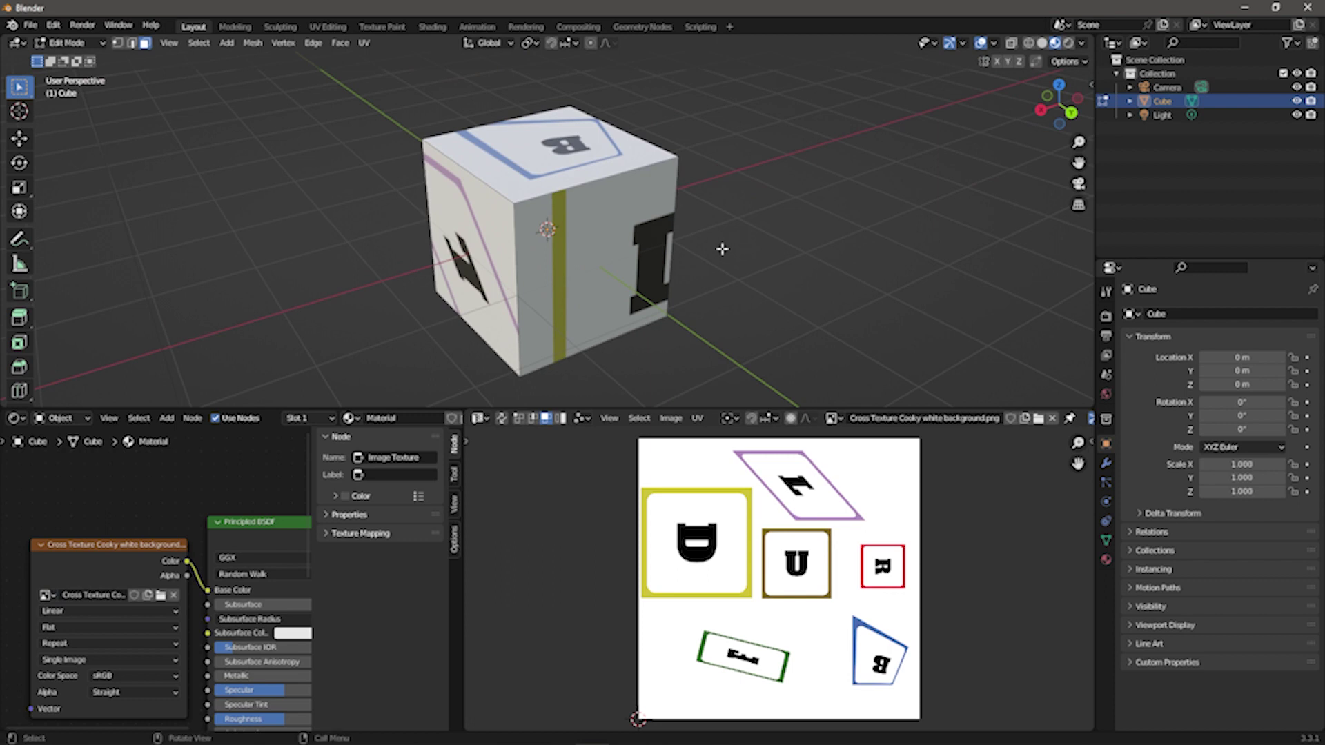
left_click(613, 220)
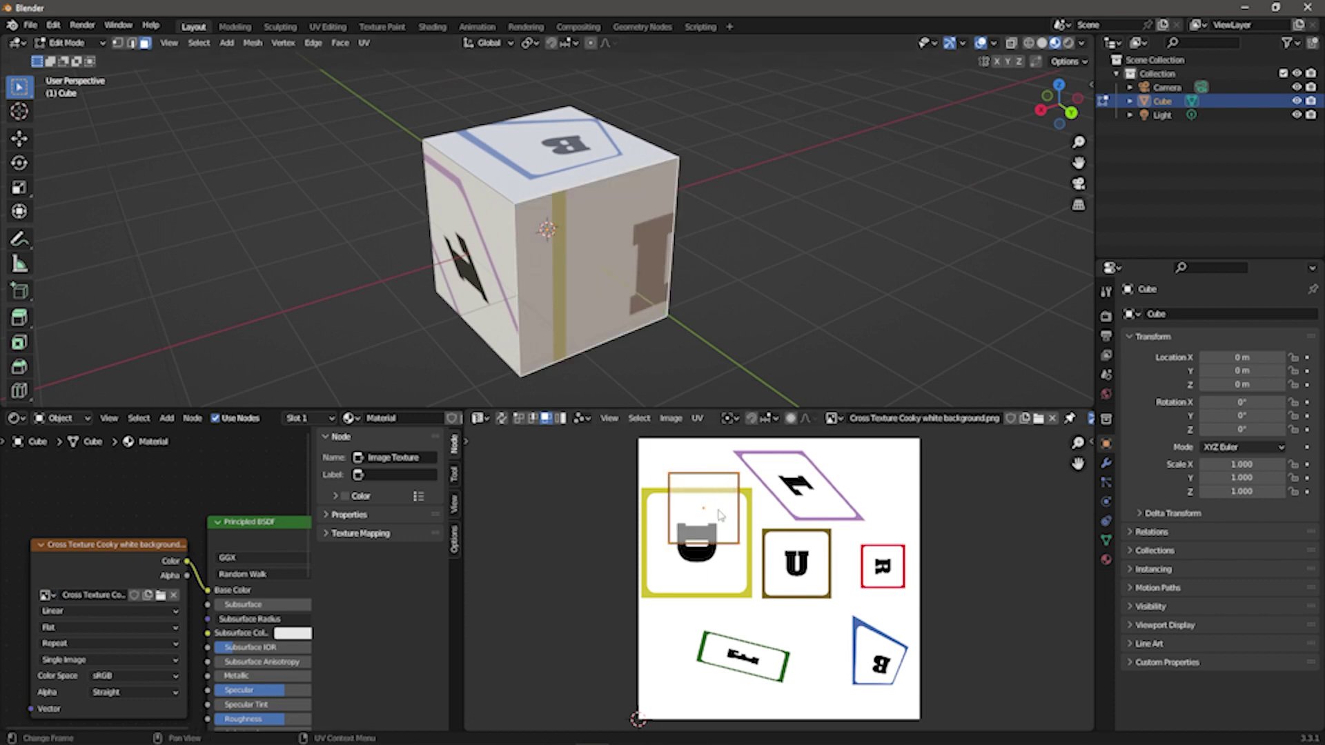
key("g")
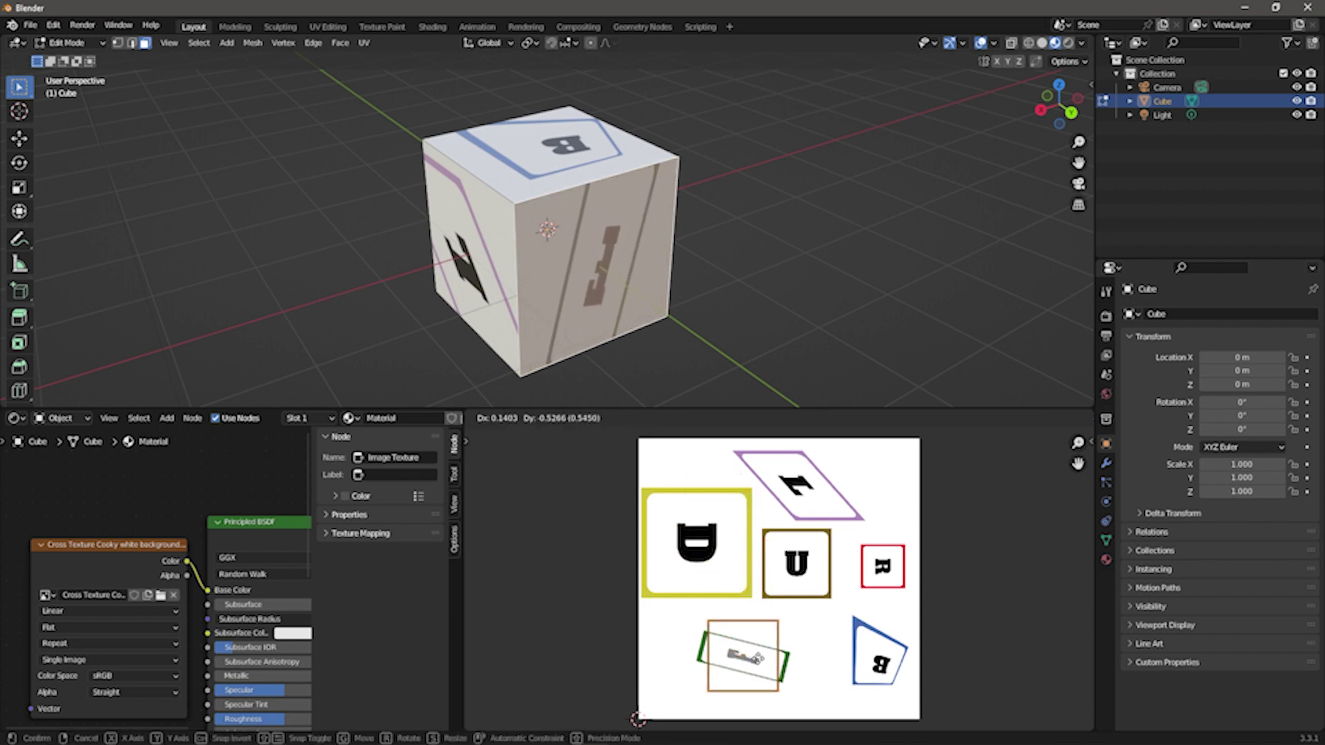
left_click(759, 659)
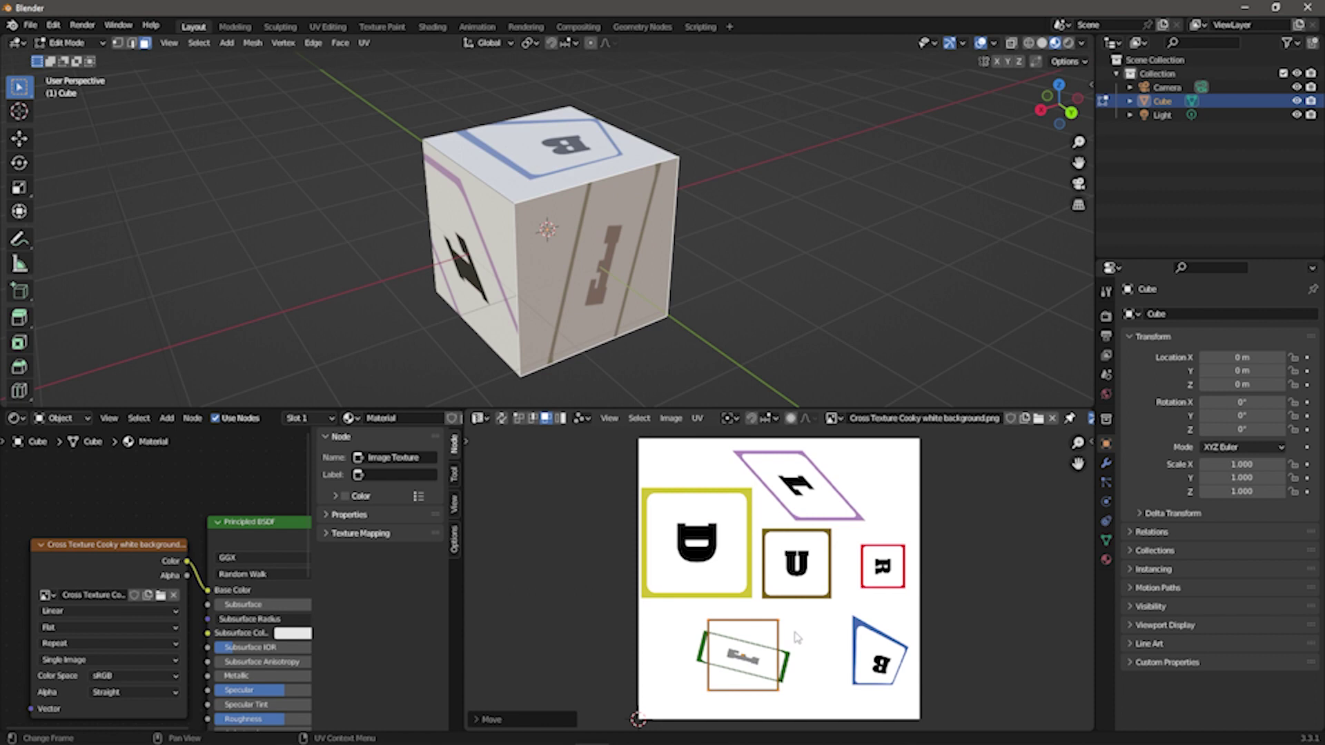
key("r")
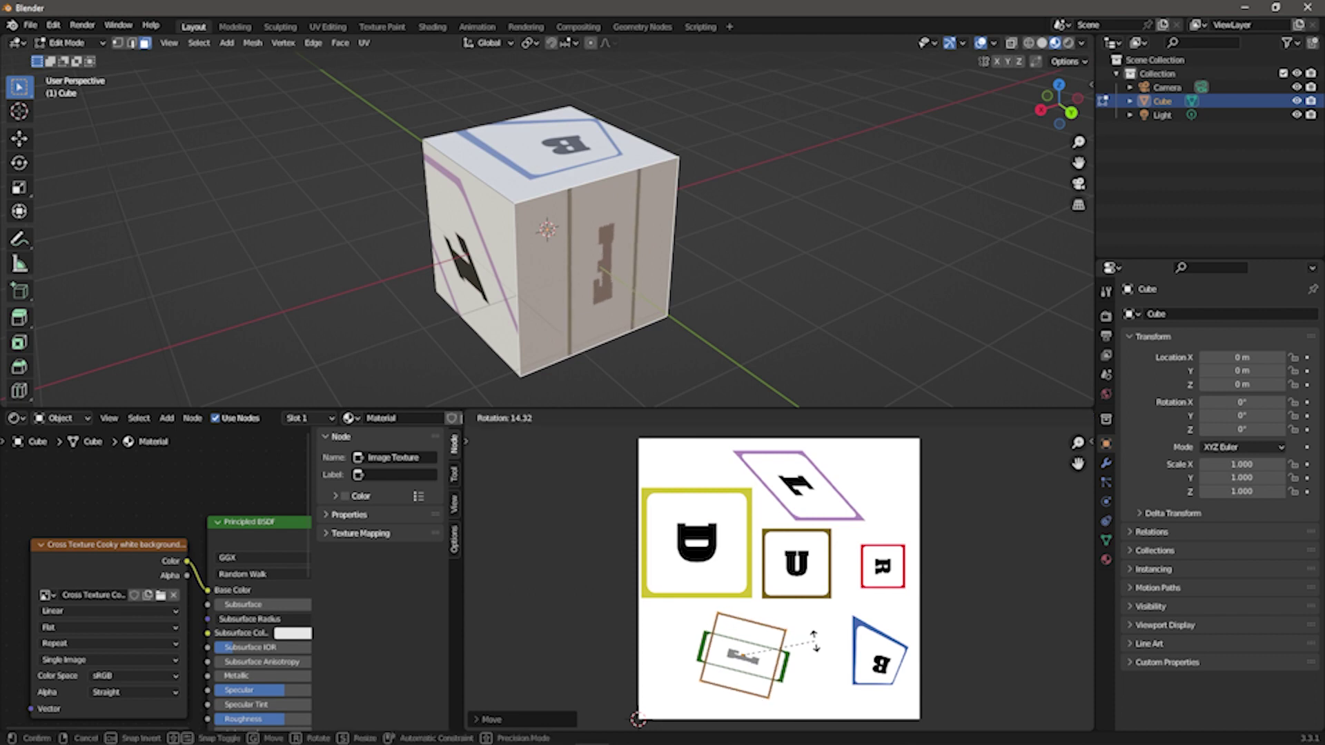
left_click(816, 643)
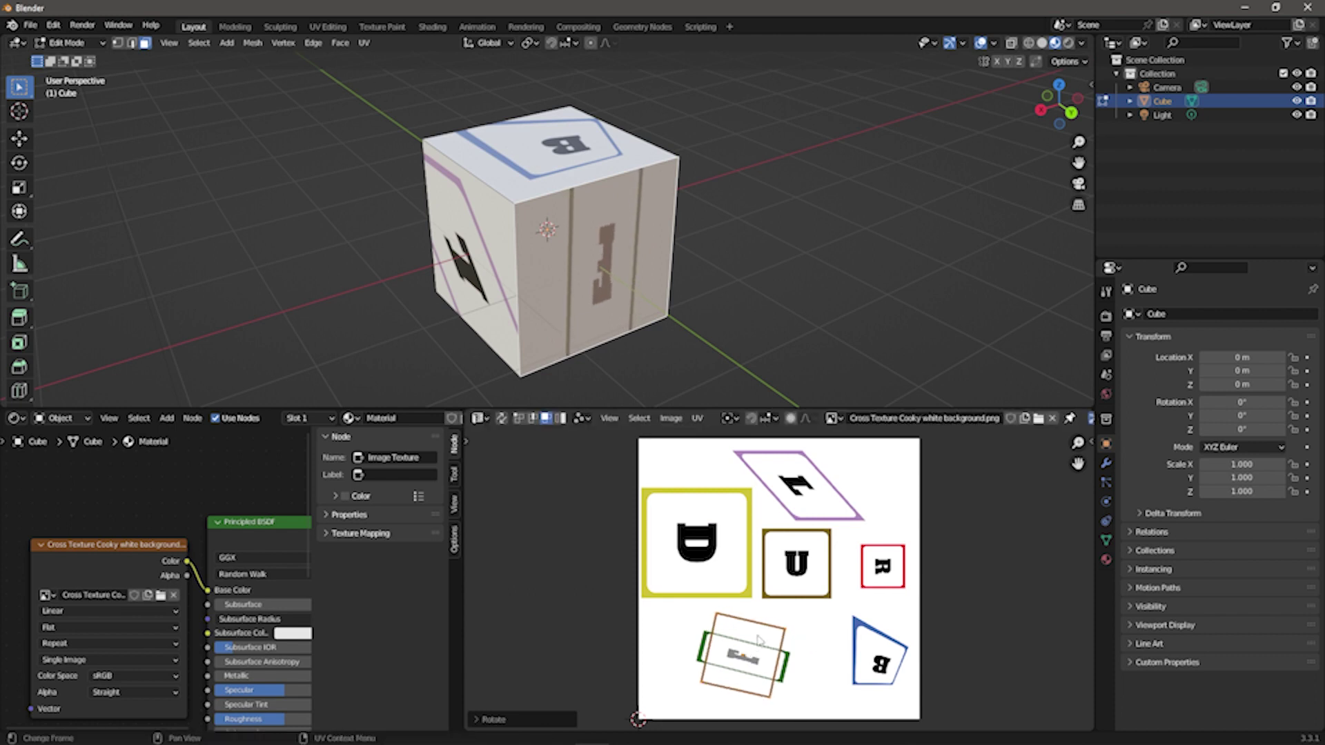
In UV edge selection, move the square's upper, lower and right edges onto the green F tile's borders and inspect the fit on the cube.
left_click(534, 422)
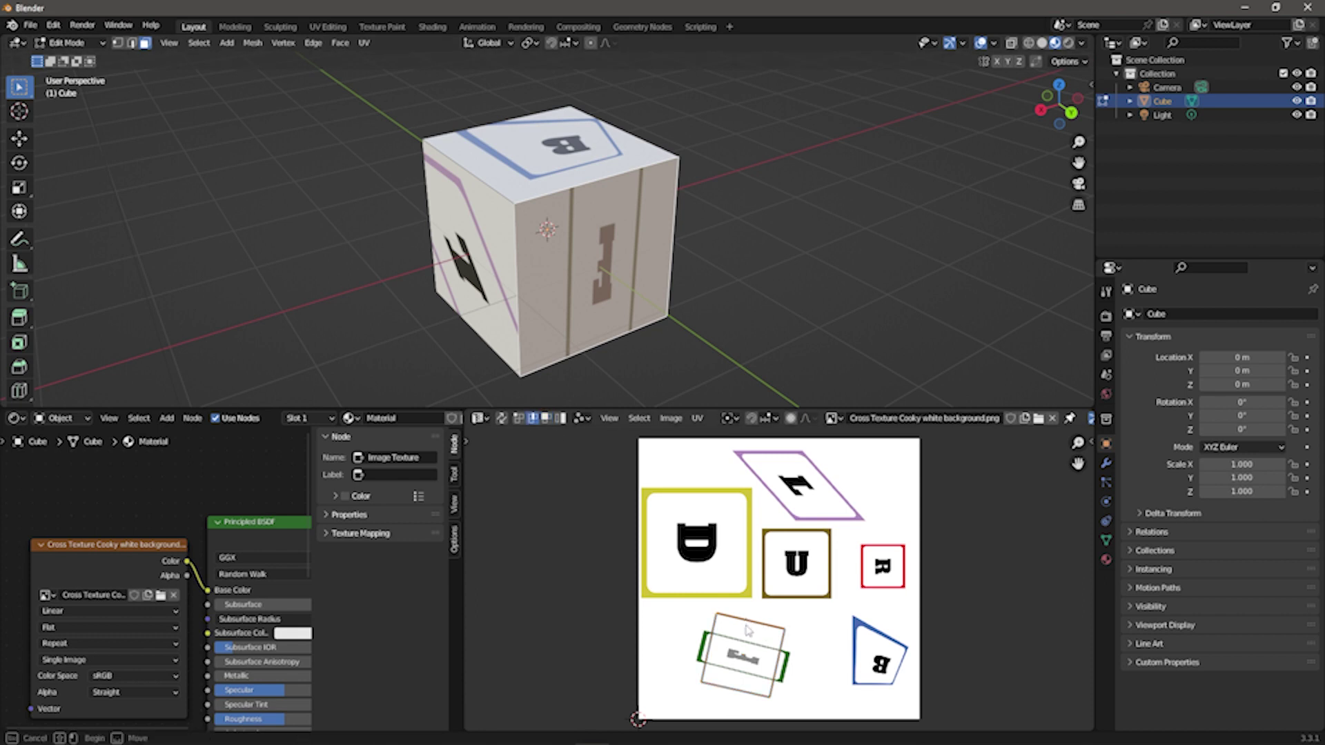
key("g")
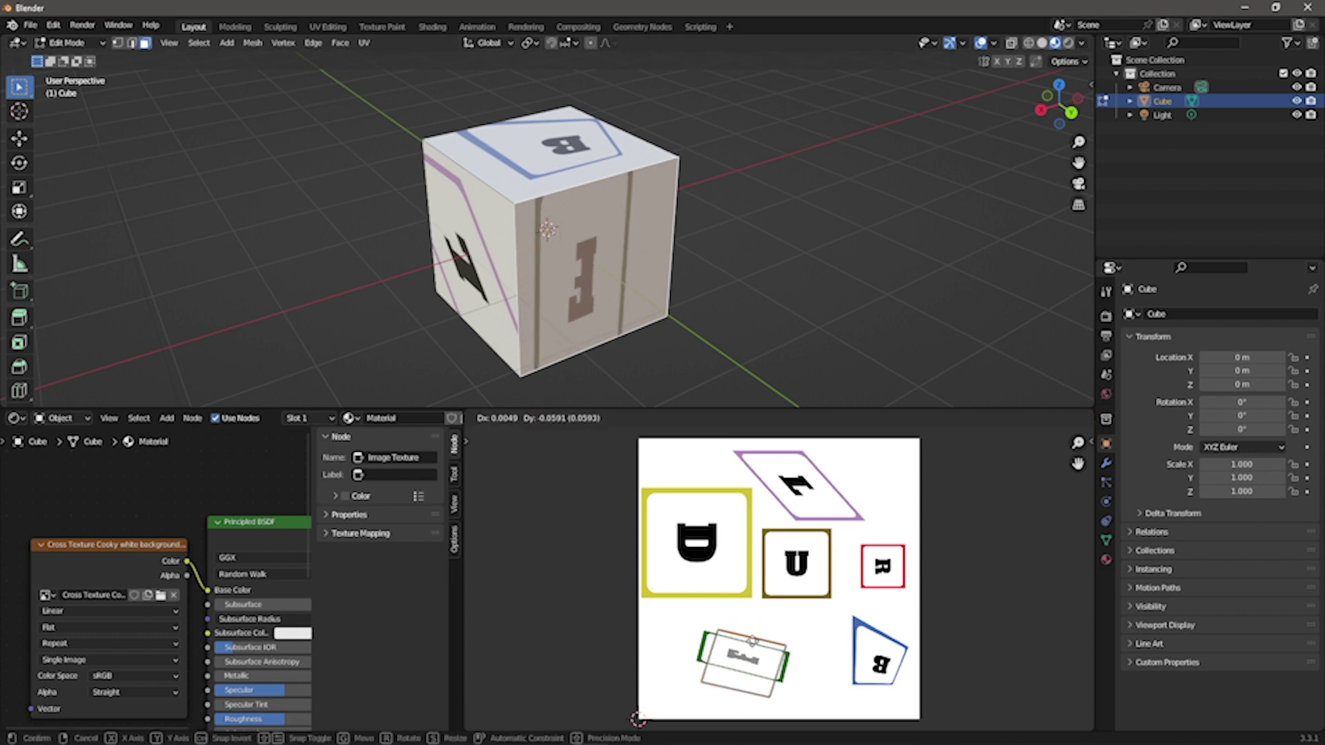
left_click(739, 639)
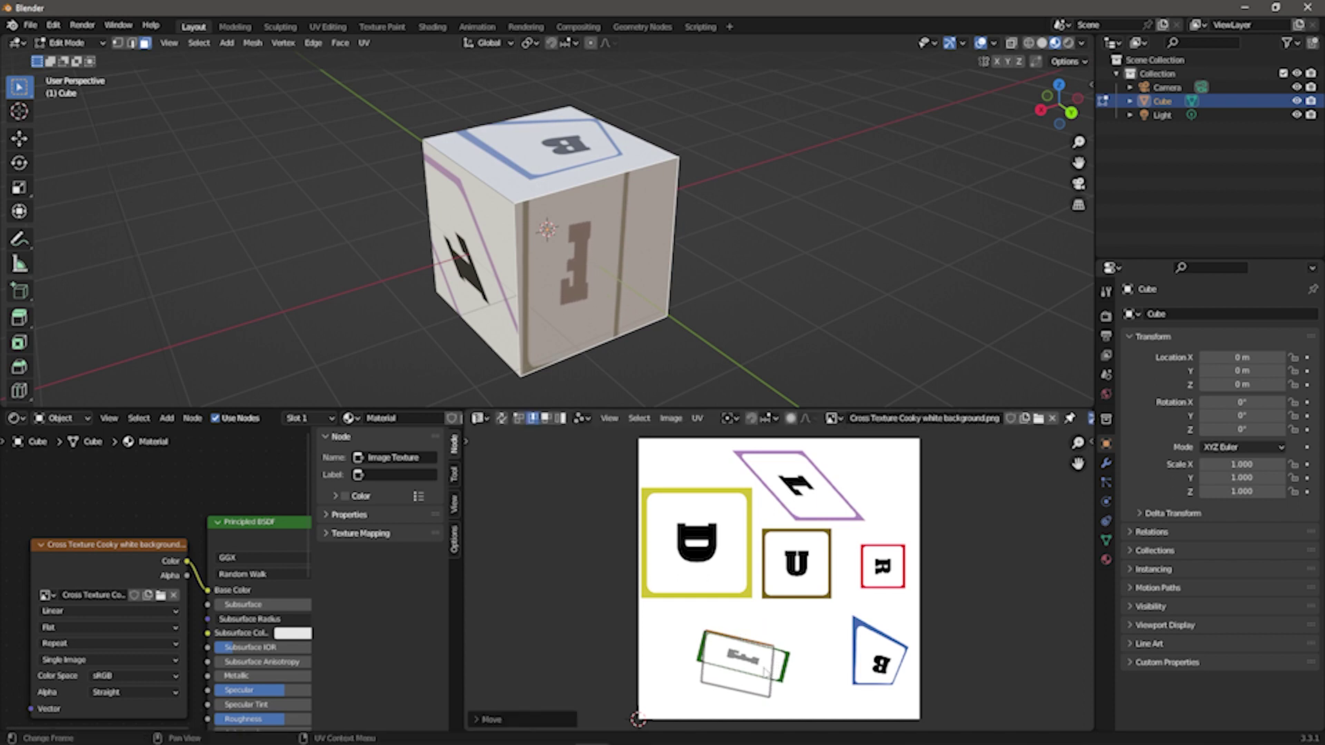
key("g")
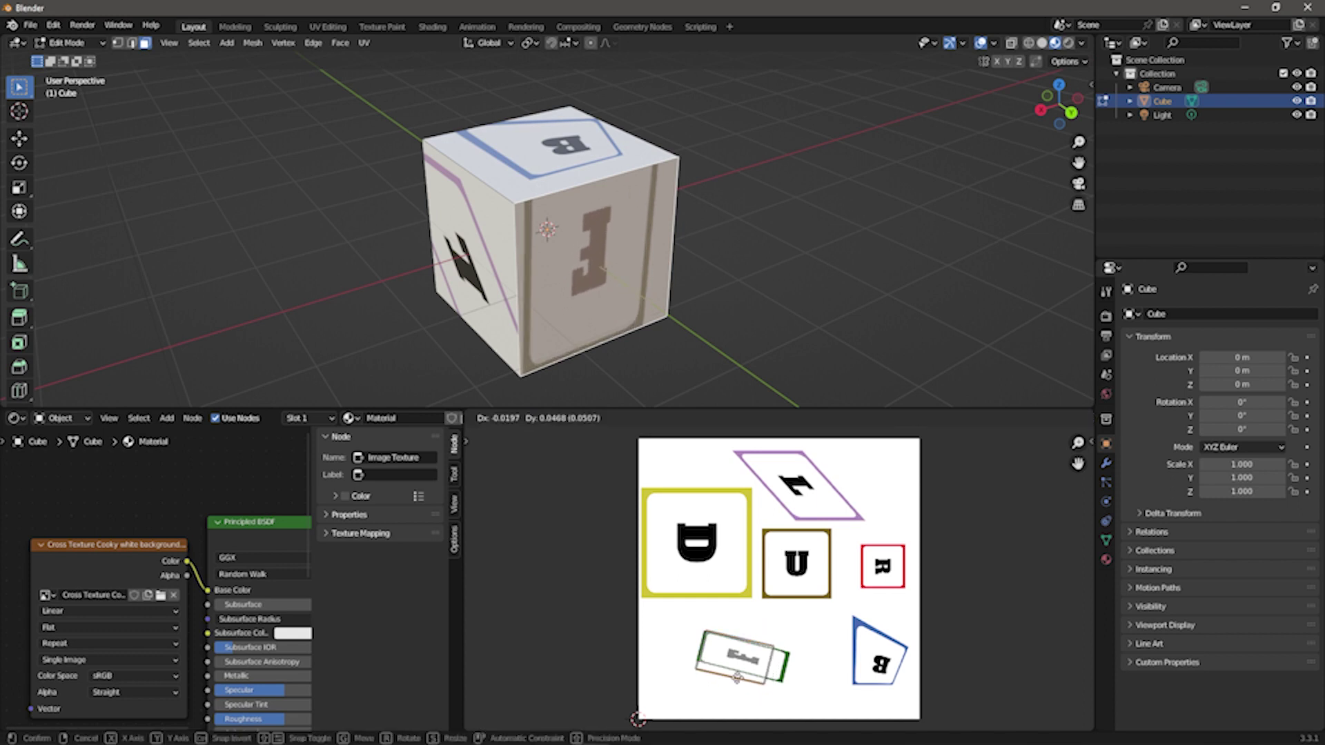
left_click(740, 676)
left_click(772, 667)
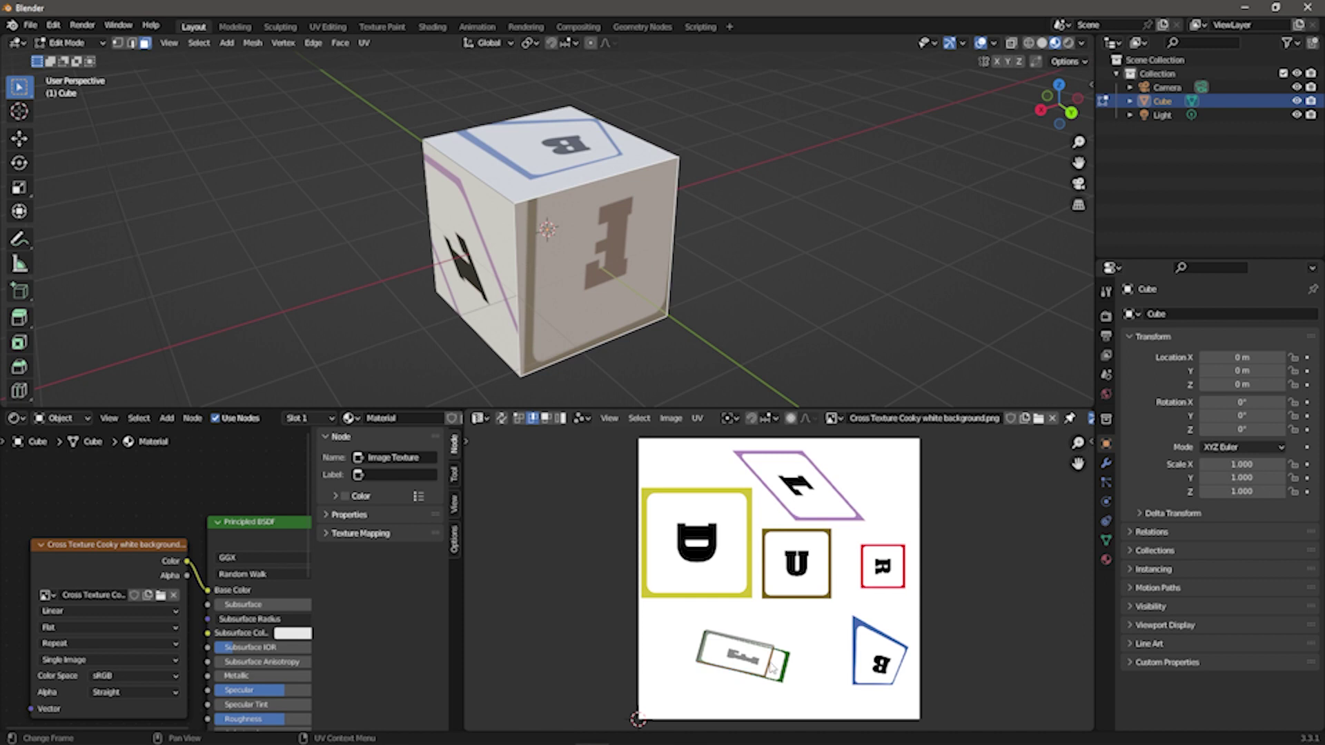
key("g")
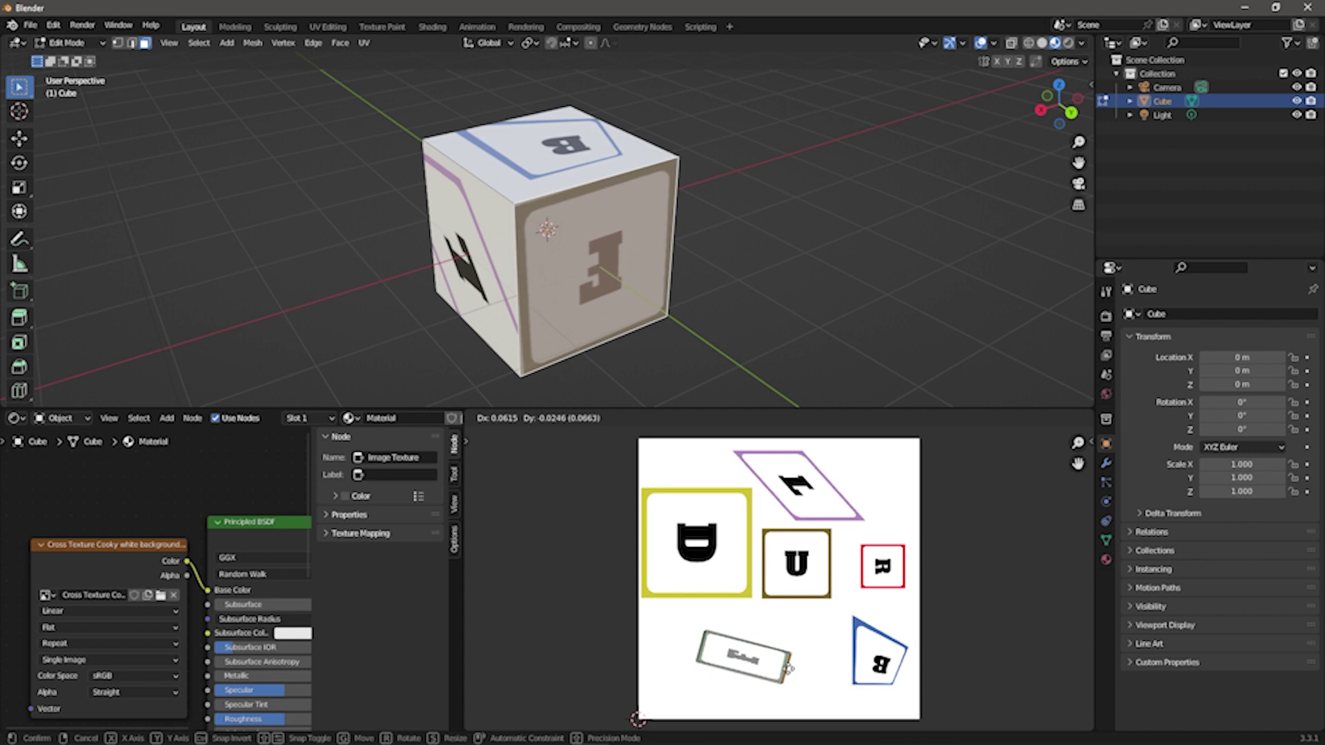
left_click(791, 673)
scroll(621, 296, "up", 6)
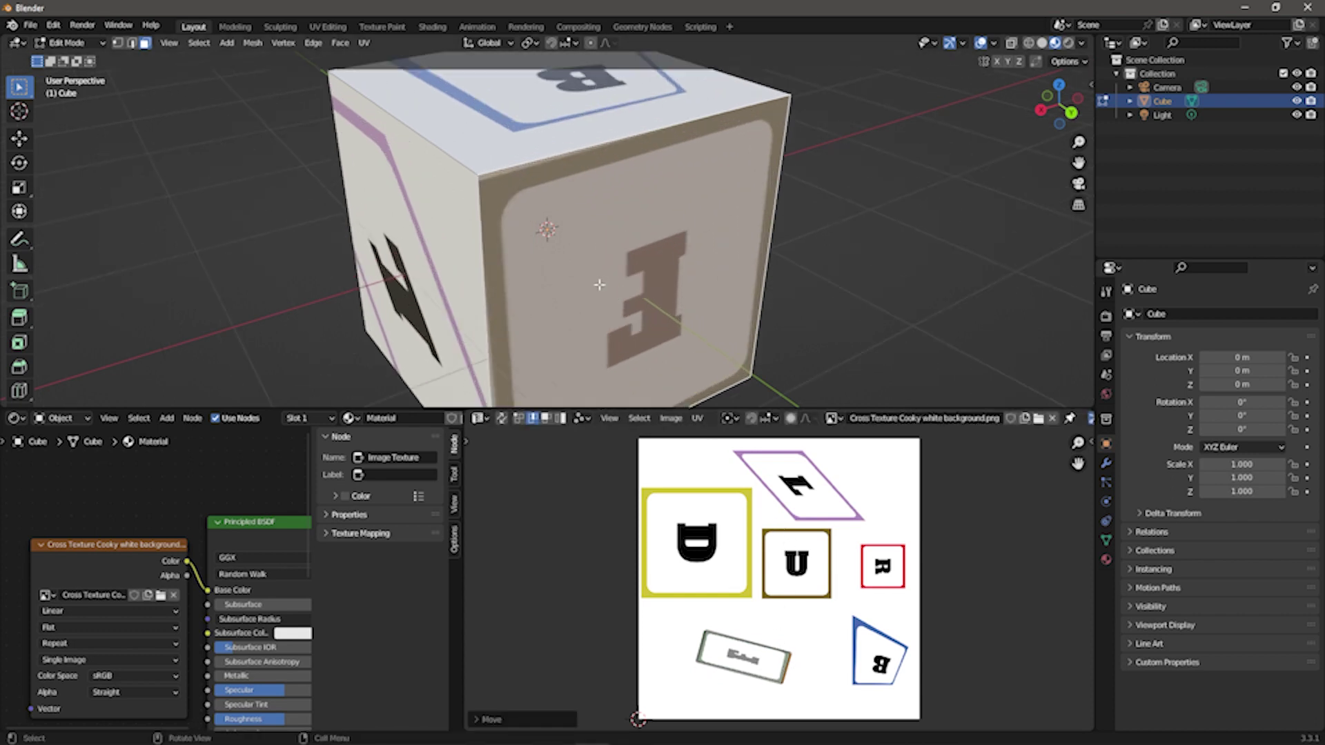
scroll(682, 318, "down", 5)
mouse_move(682, 319)
middle_mouse_down()
mouse_move(649, 297)
mouse_move(676, 300)
middle_mouse_up()
scroll(683, 304, "down", 4)
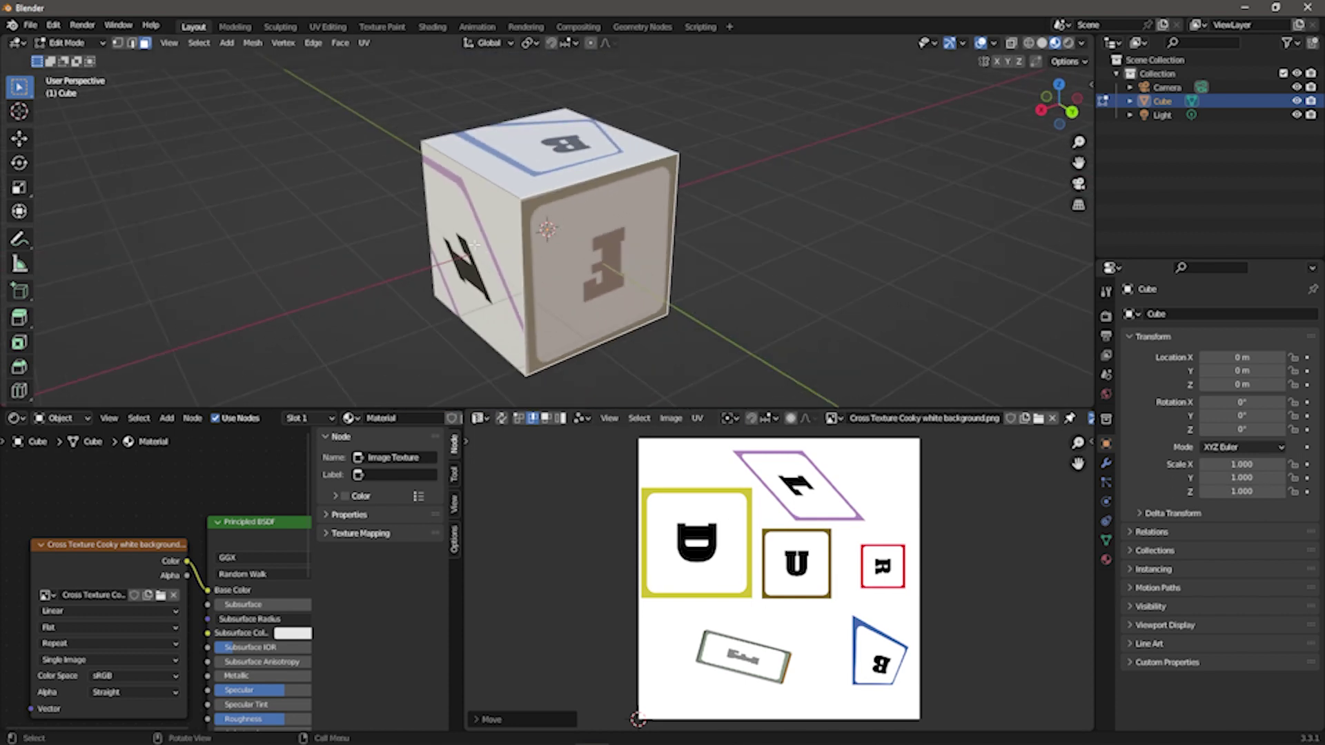
Rotate the fitted UV outline on the green F tile so the F stands upright on the cube.
left_click(765, 663)
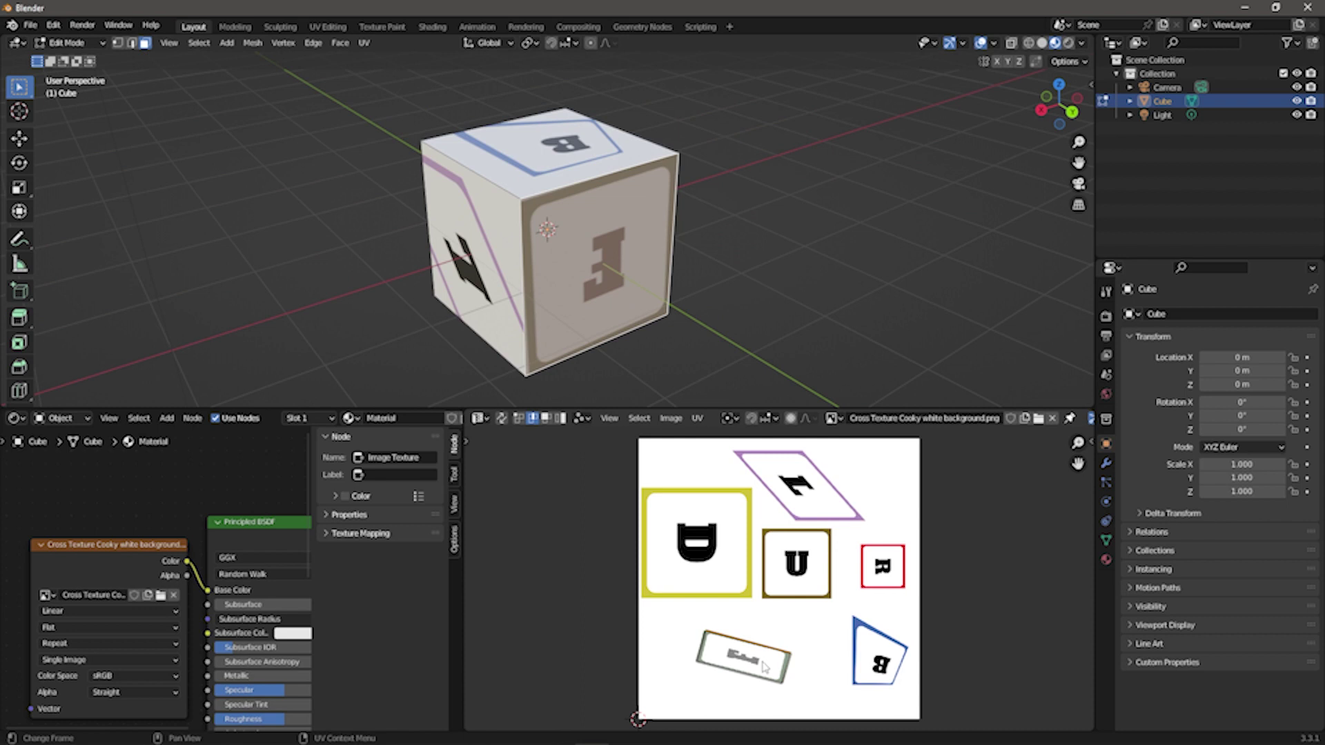
key("r")
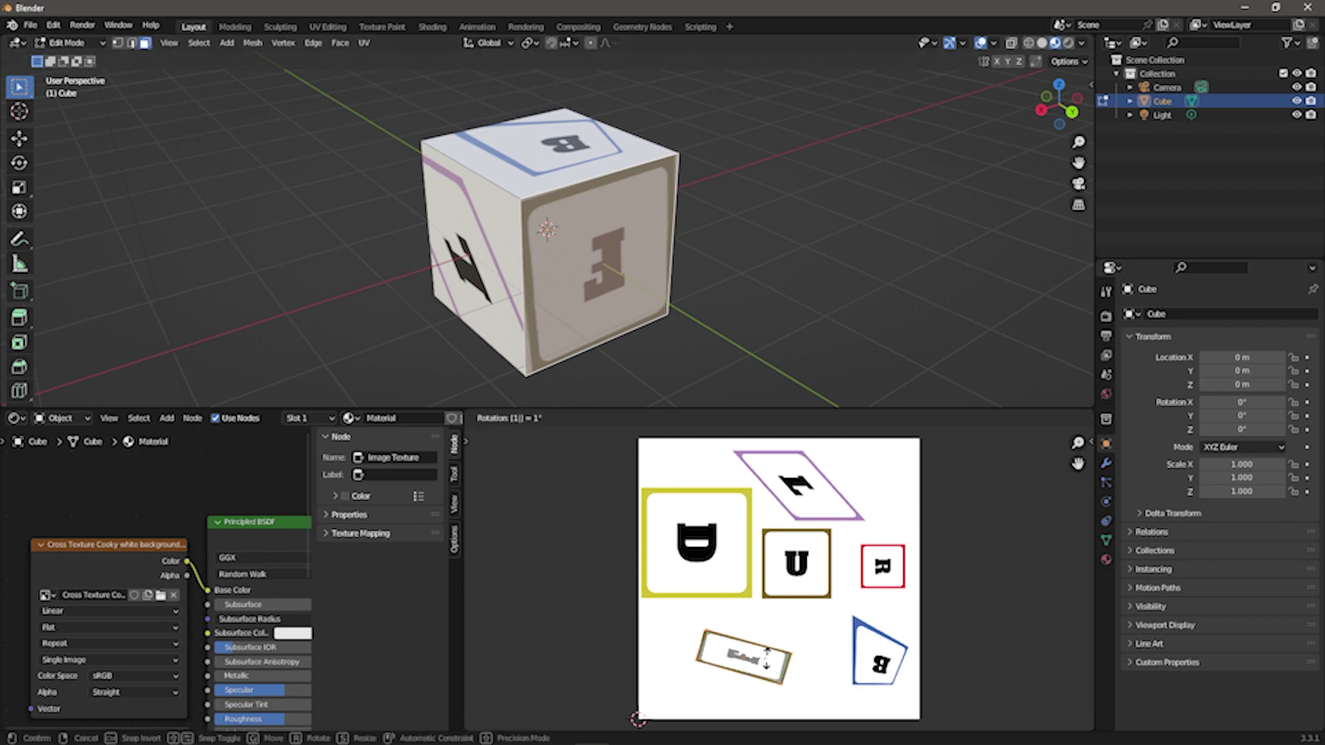
left_click(721, 502)
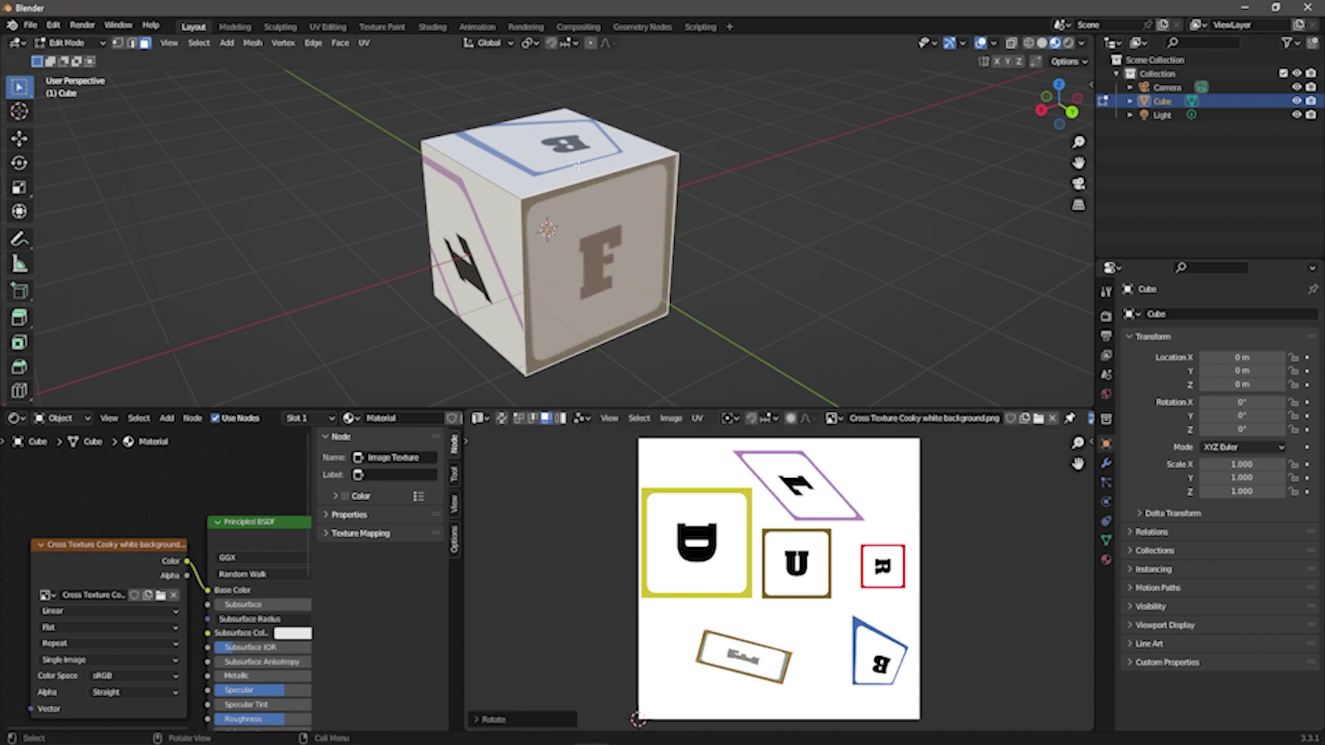
Move the UV square of the cube's top face onto the brown U tile.
left_click(903, 680)
key("g")
left_click(795, 569)
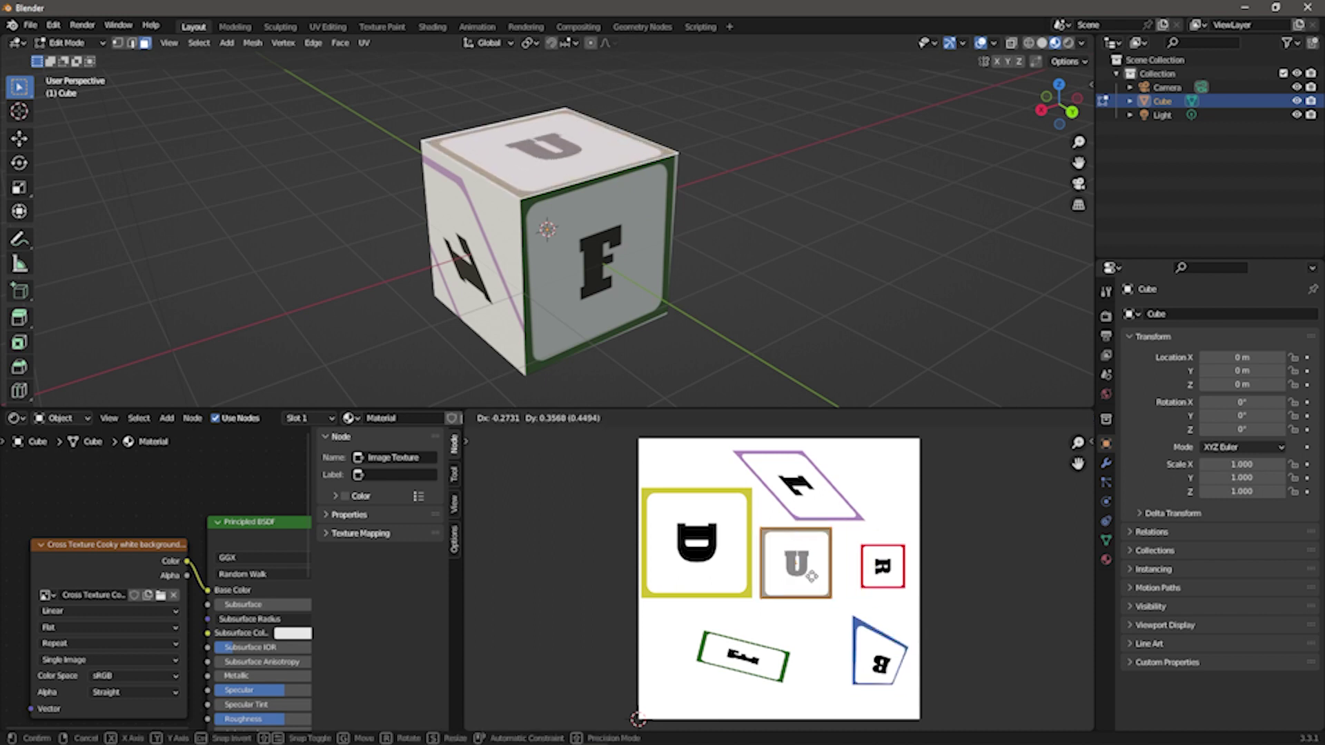
Move the UV square of the next side face onto the purple L tile and shift its lower edge to match the slanted parallelogram.
left_click(497, 262)
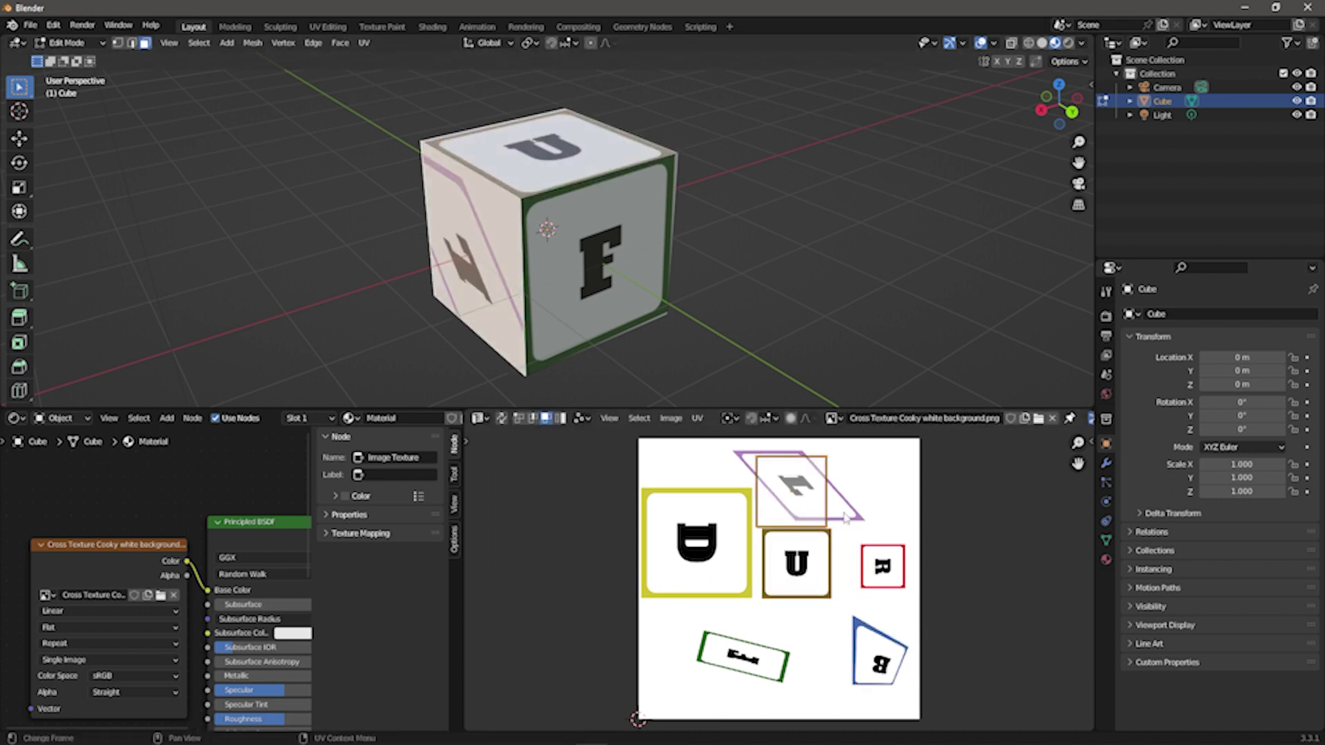
key("g")
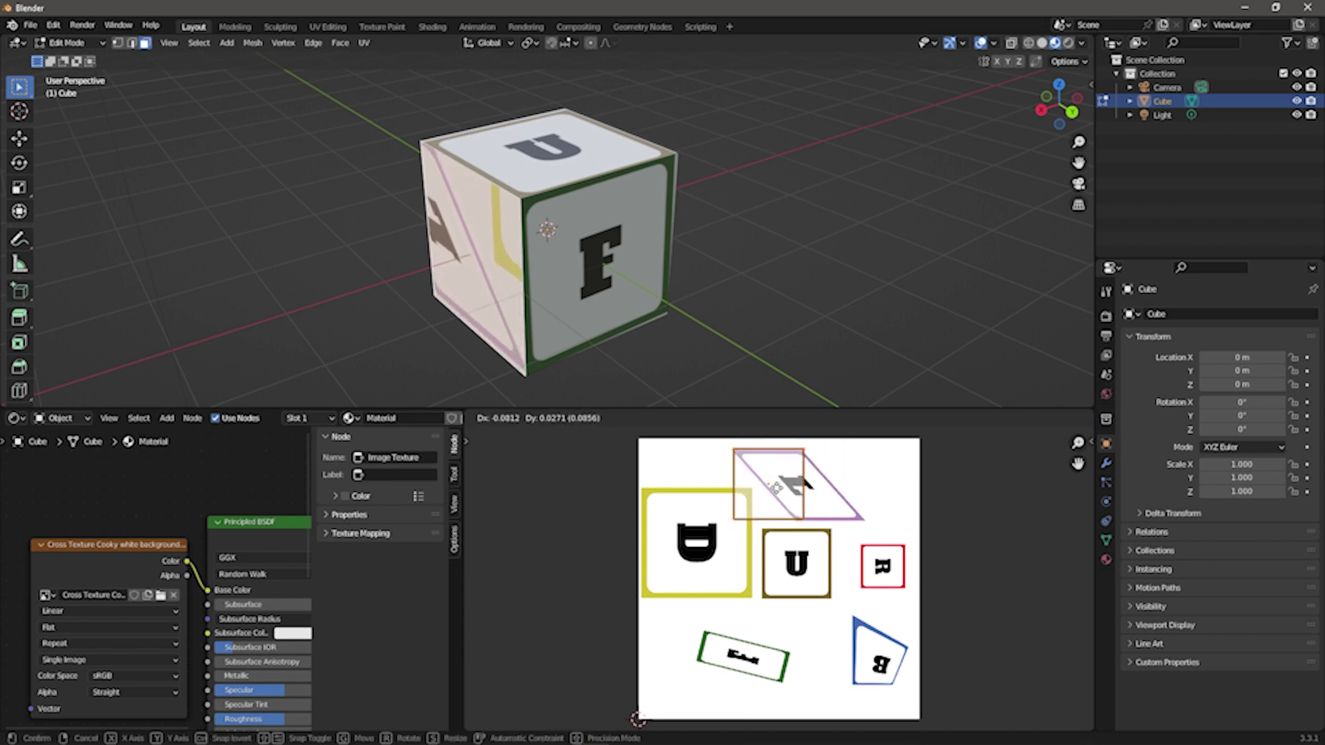
left_click(775, 489)
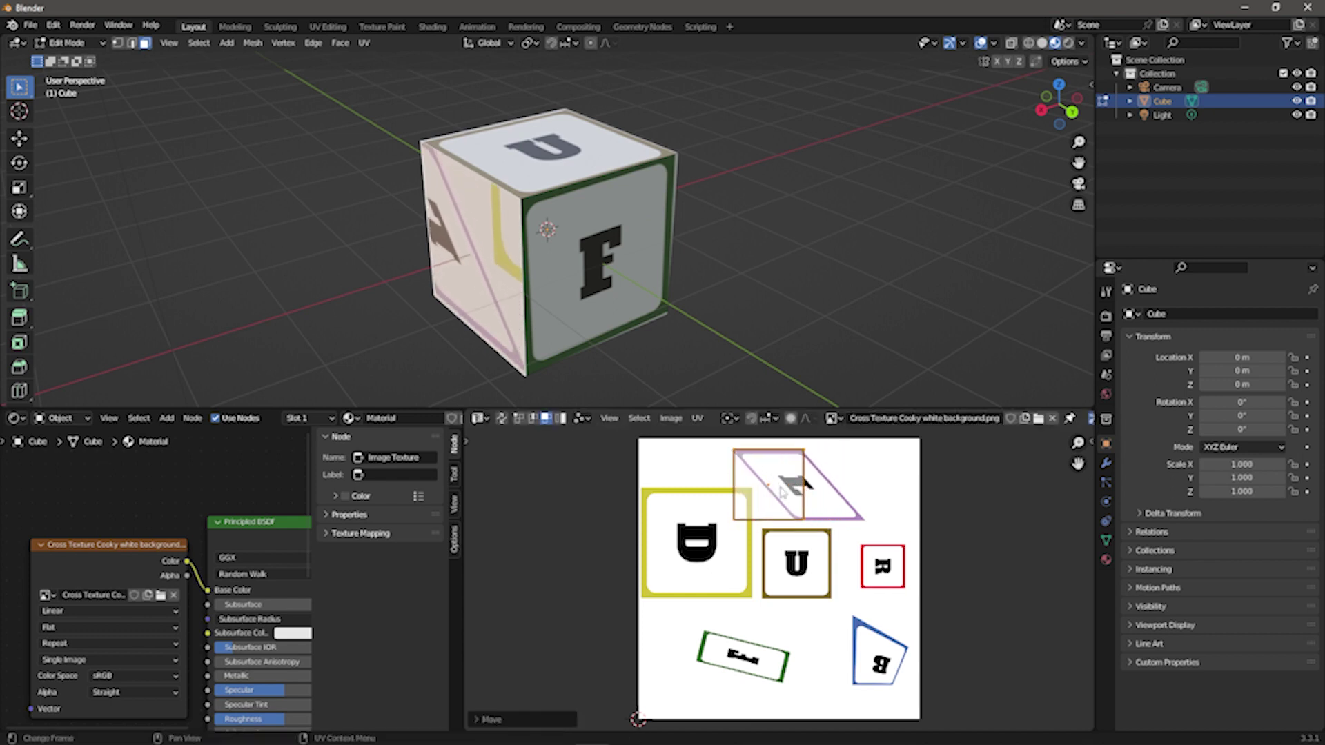
left_click(534, 419)
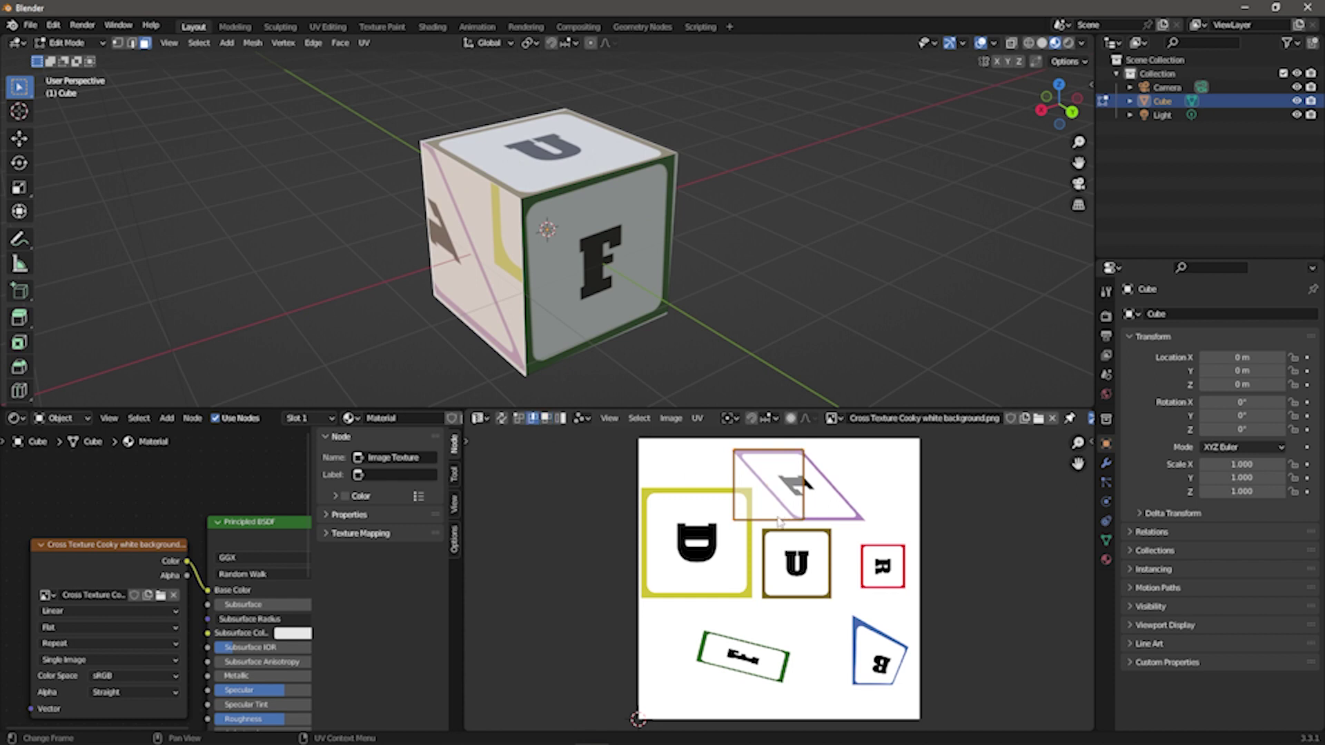
key("g")
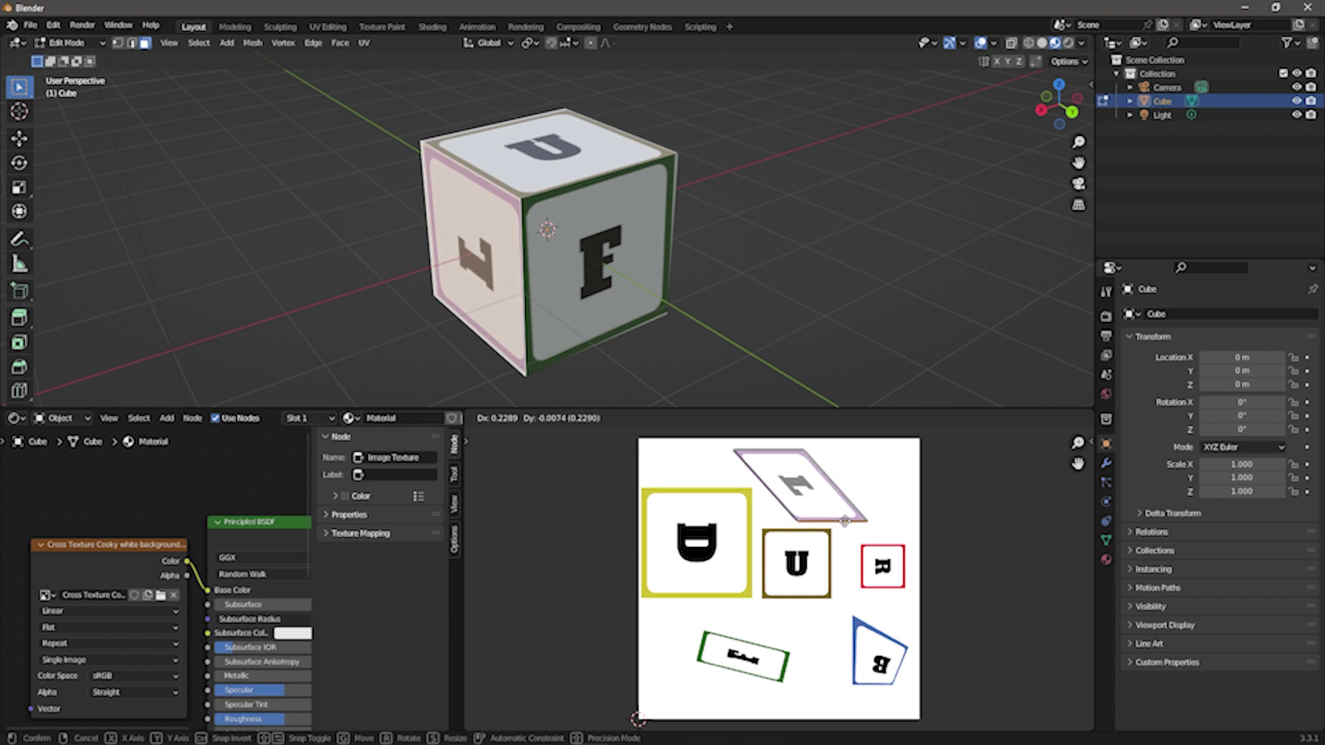
left_click(842, 520)
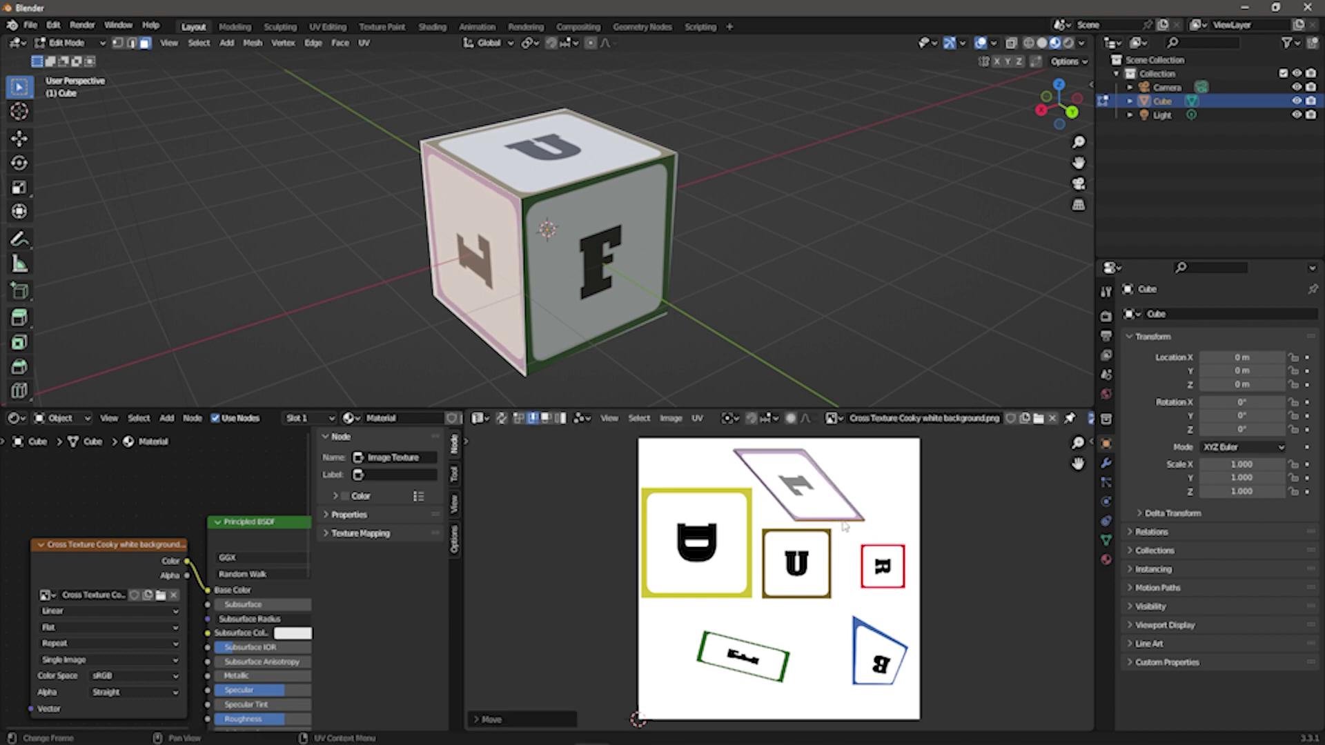
Move the UV square of the side face next to the F onto the red R tile and scale it down to the tile's border.
middle_click_drag(545, 299, 427, 294)
left_click(595, 277)
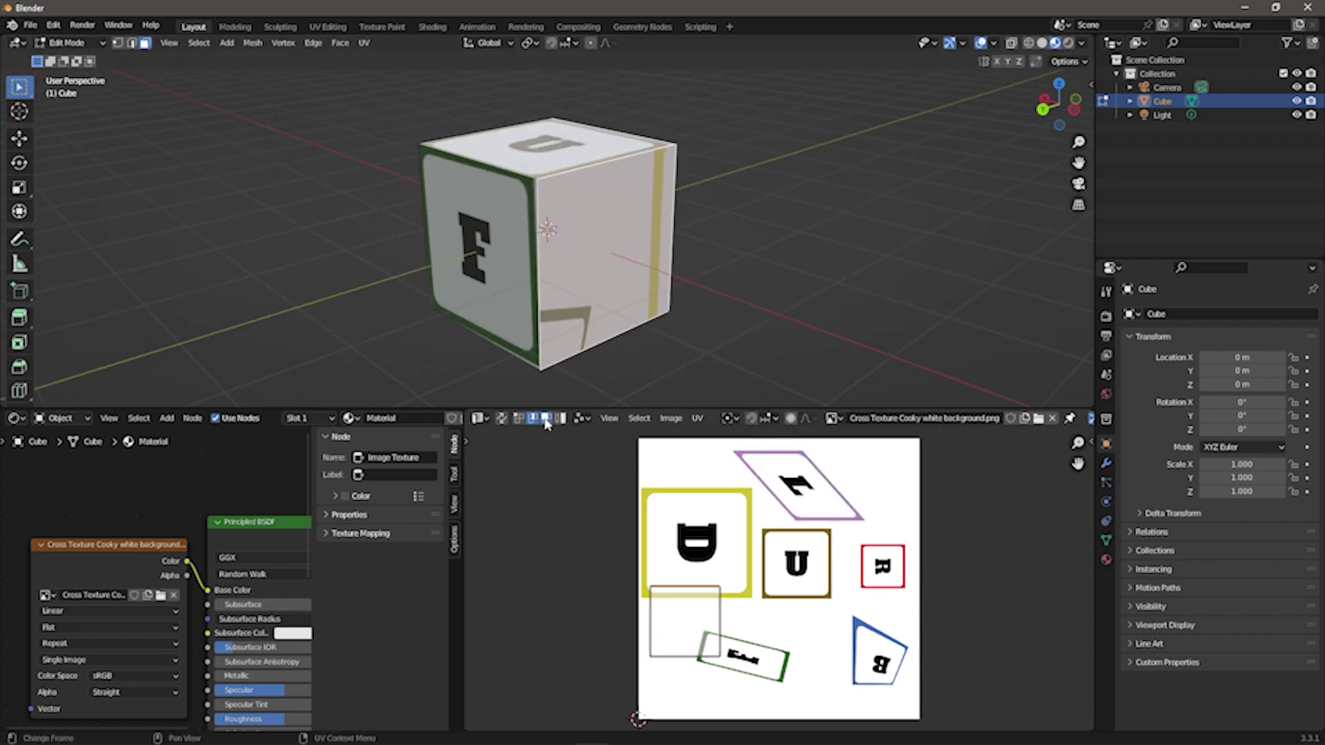
key("g")
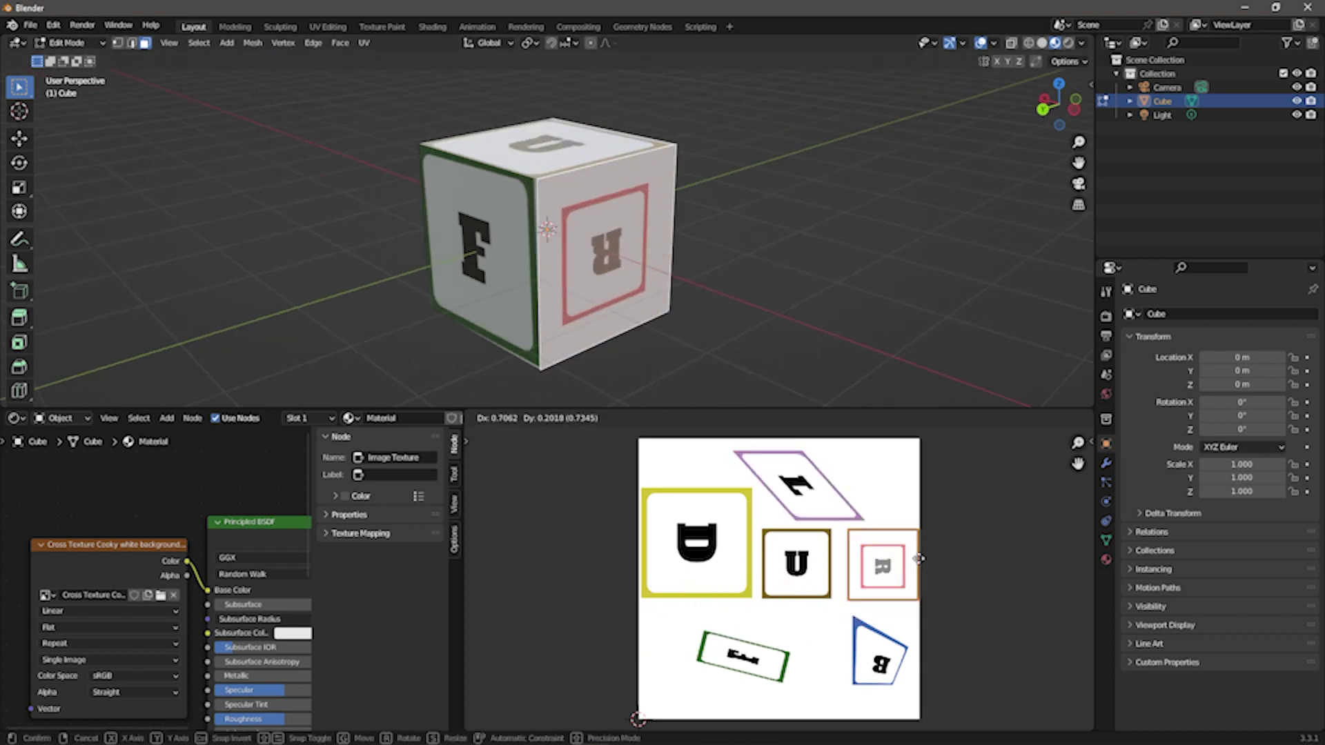
left_click(914, 561)
key("s")
left_click(897, 564)
key("g")
left_click(888, 581)
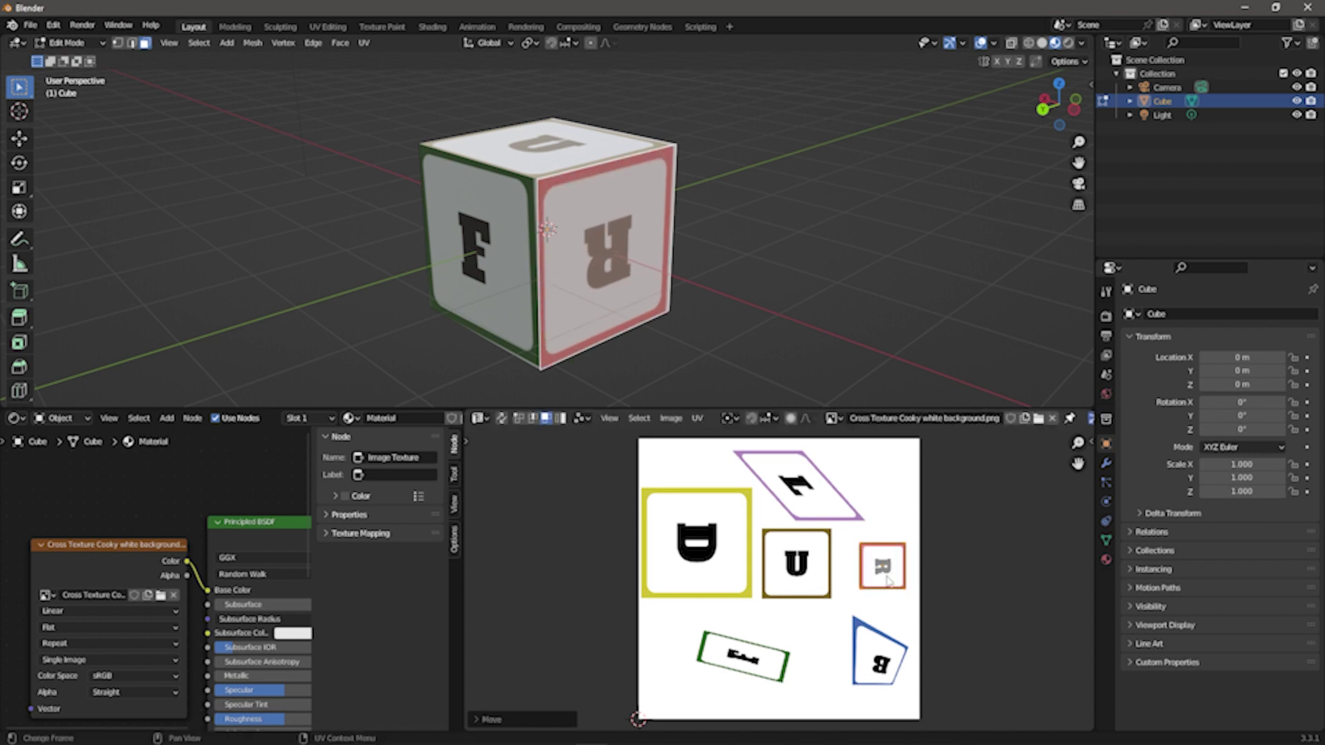
Rotate the UV square on the red R tile so the R stands upright on the cube.
key("r")
left_click(768, 534)
middle_click_drag(641, 256, 500, 254)
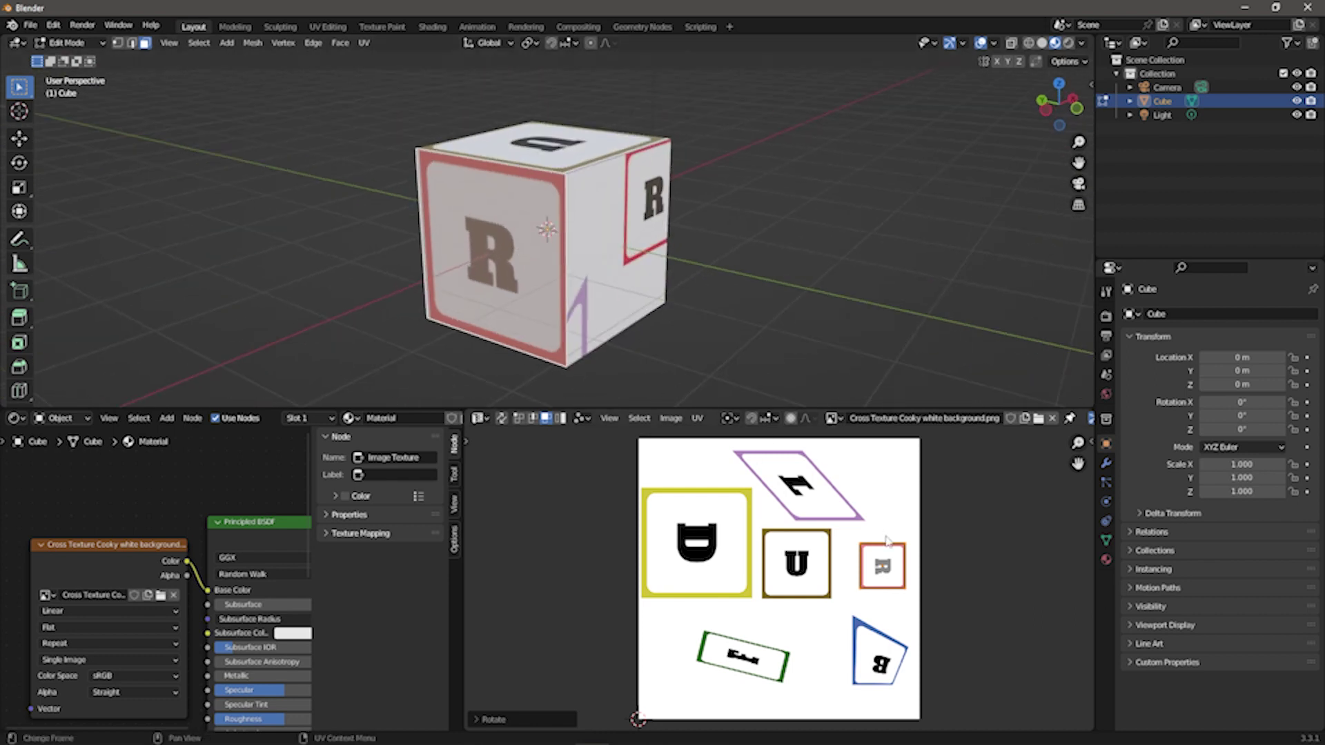
Move the UV square of the cube's bottom face onto the yellow D tile and scale it up to the tile's border.
middle_click_drag(630, 286, 630, 193)
left_click(569, 288)
key("g")
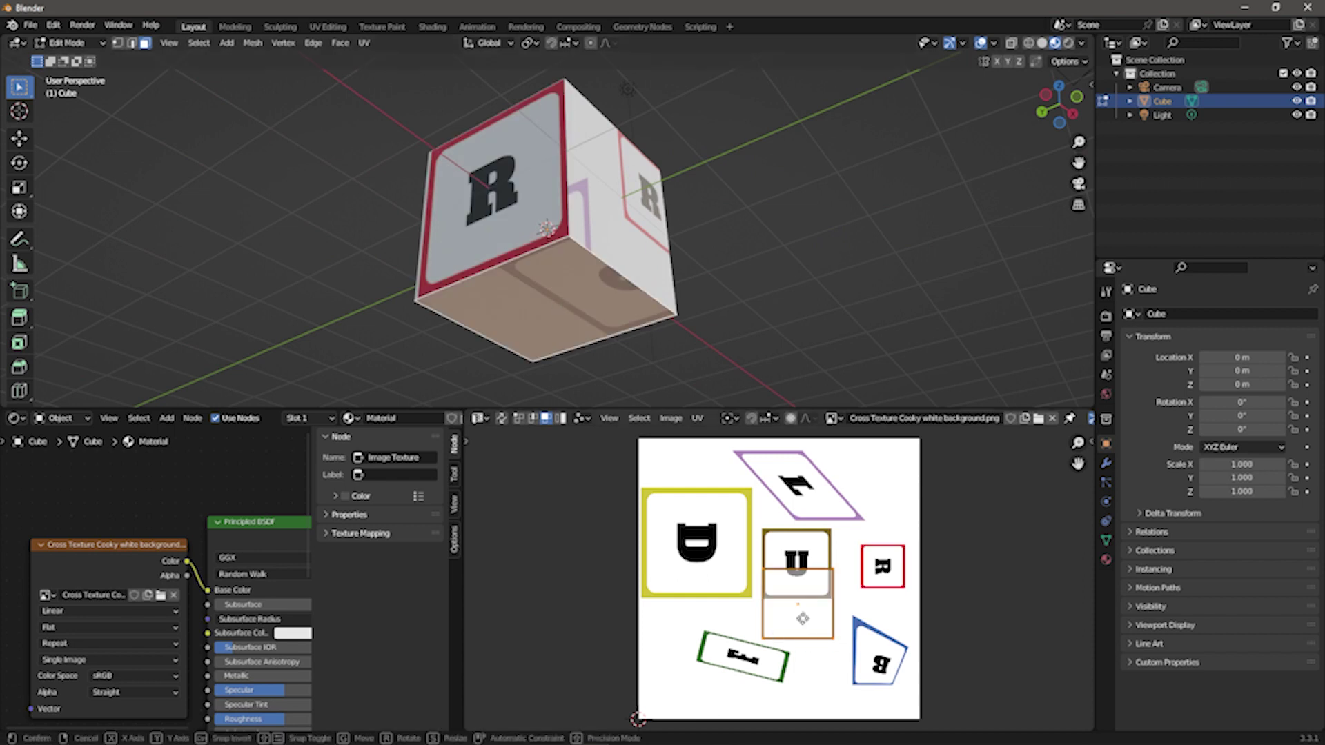
left_click(702, 563)
key("s")
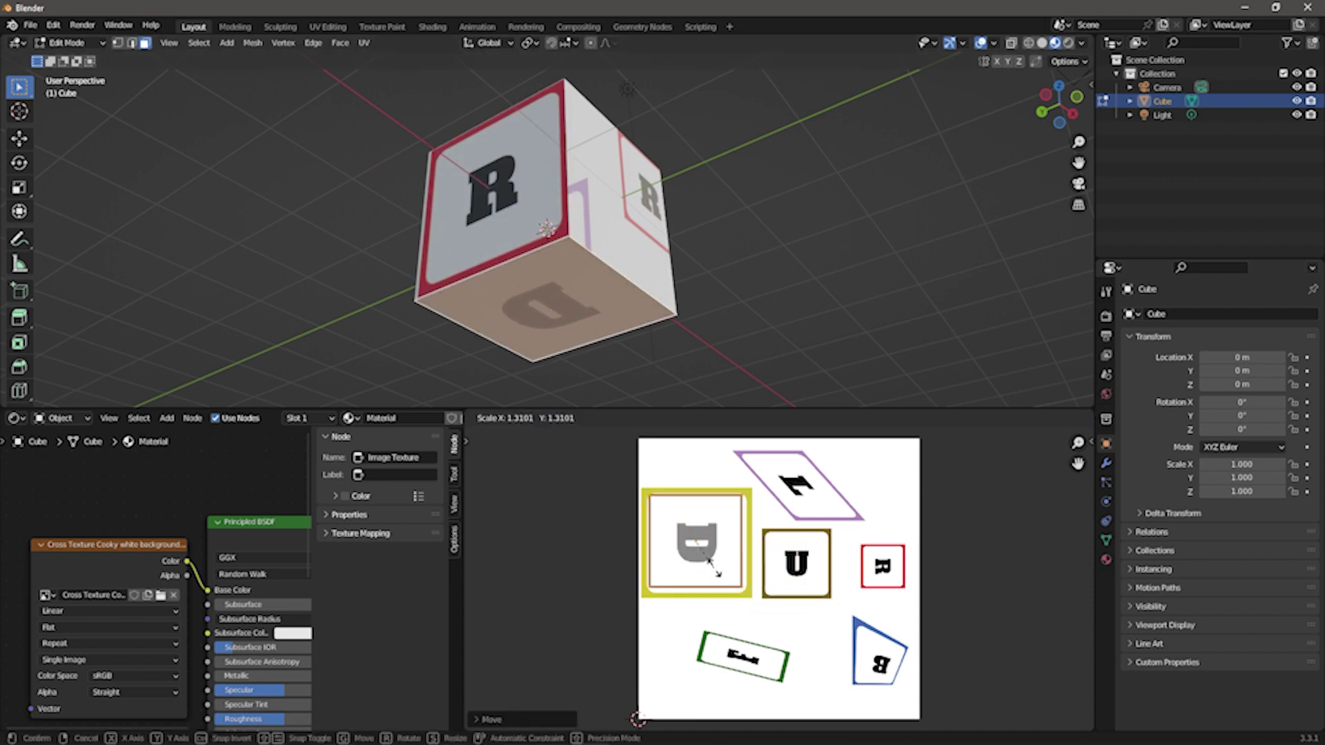
left_click(721, 575)
key("g")
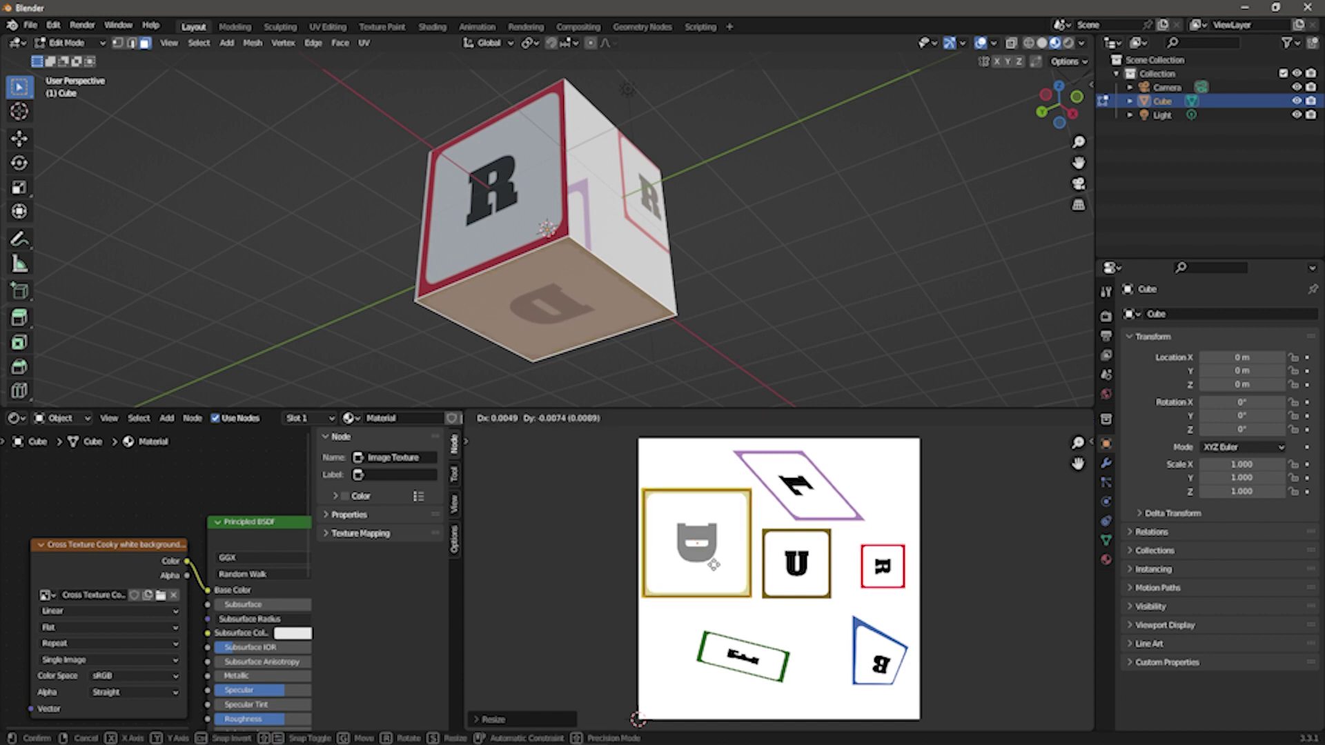
left_click(715, 568)
Move the remaining side face's UV square onto the blue B tile and, in UV vertex selection, place its corners on the tile's corners.
left_click(651, 225)
middle_click_drag(629, 217, 596, 267)
key("g")
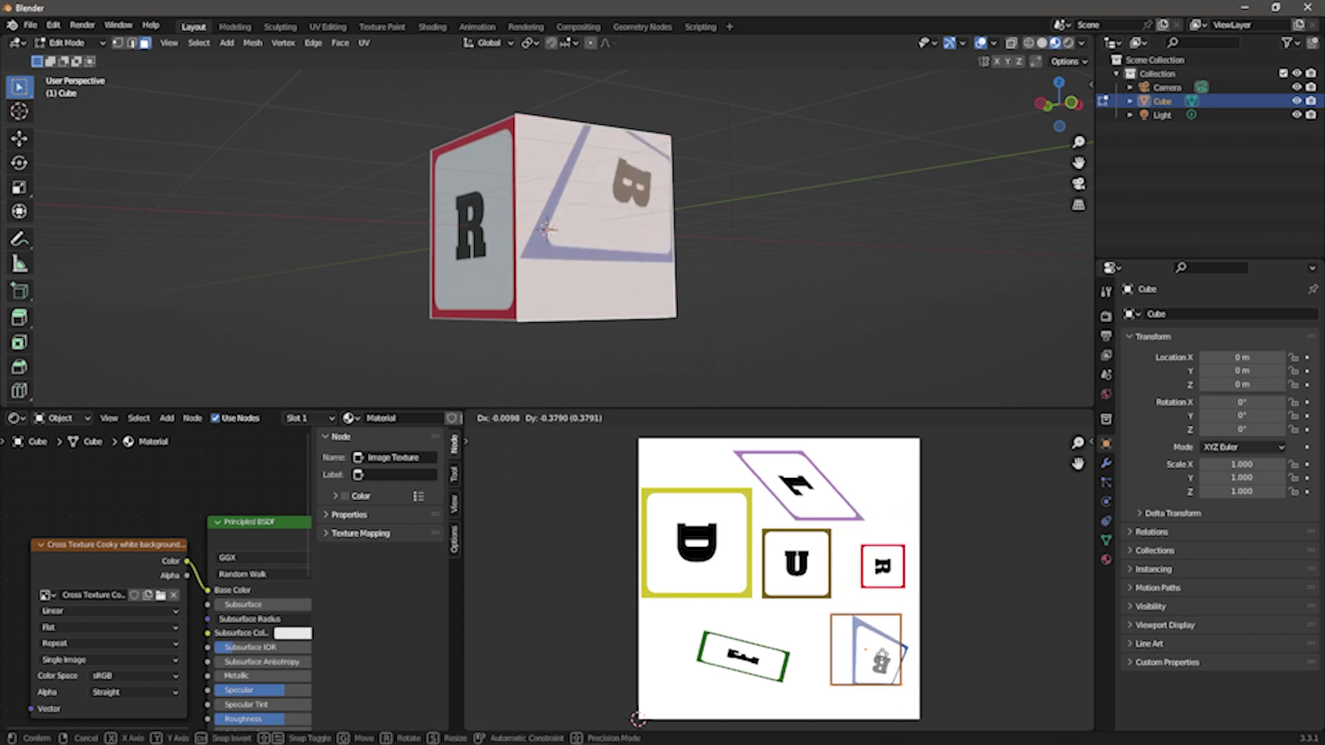
left_click(634, 450)
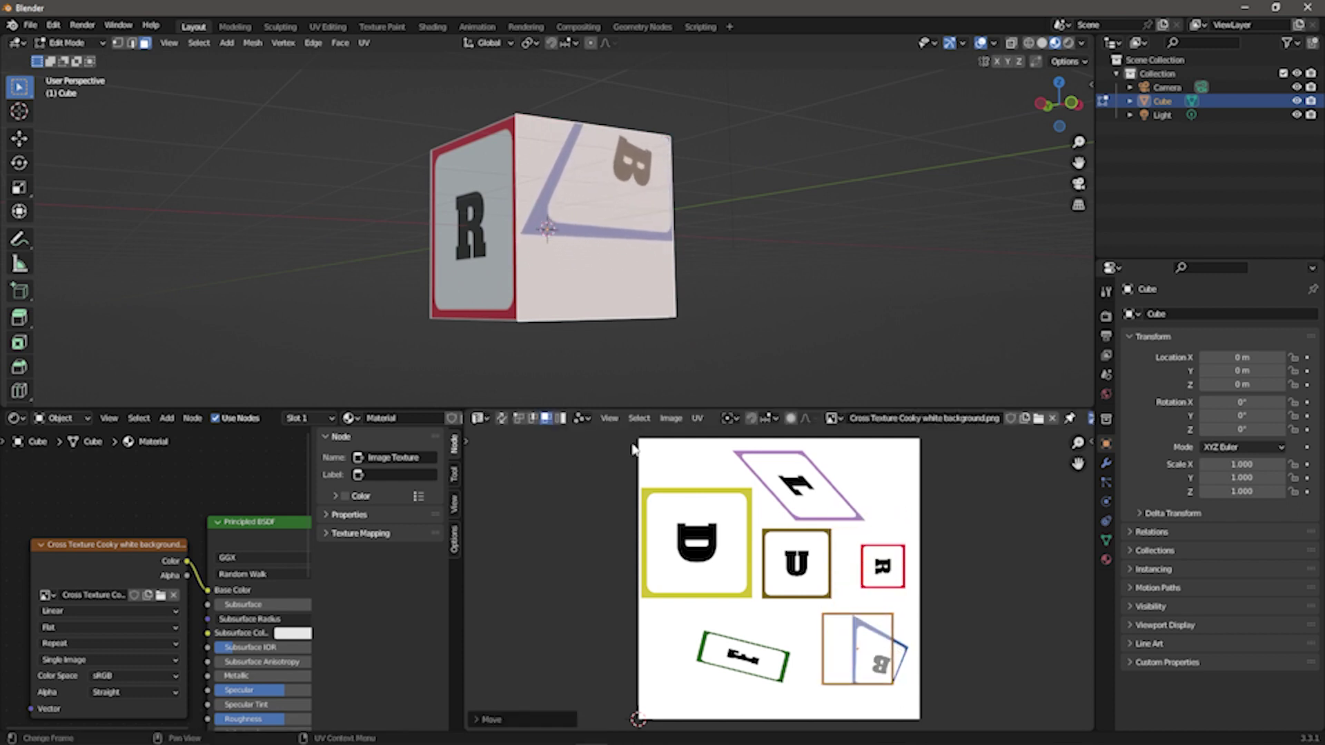
left_click(519, 419)
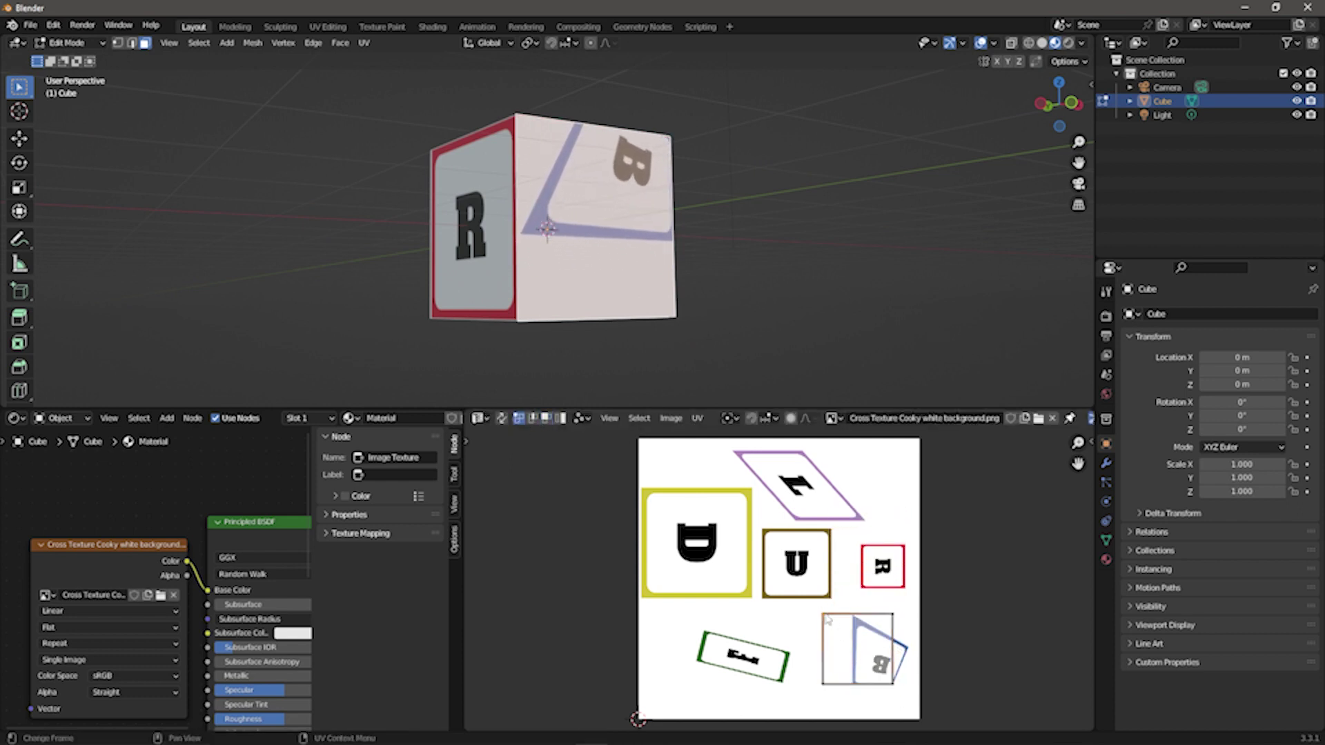
left_click_drag(827, 620, 912, 654)
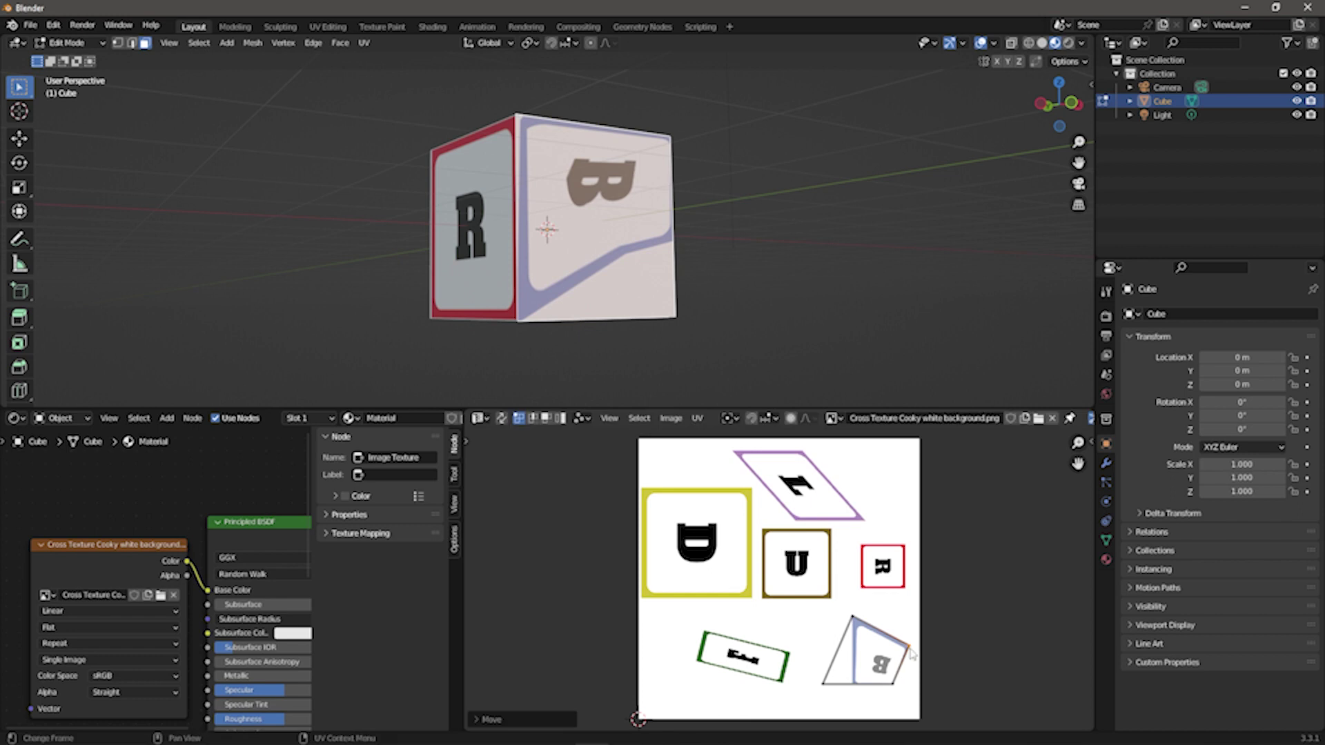
left_click_drag(824, 686, 855, 682)
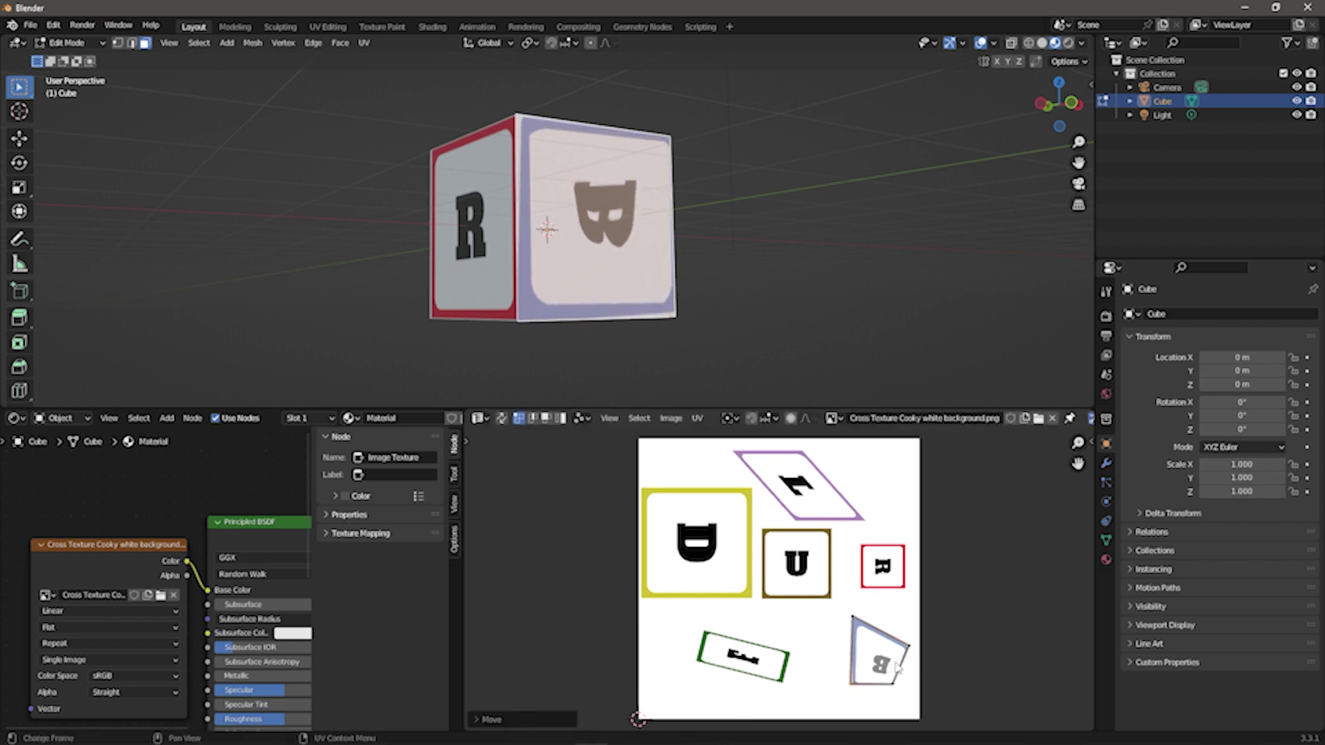
Shift each UV corner to a neighbouring corner of the blue B tile so the B stands upright on the cube.
left_click(854, 619)
left_click_drag(854, 619, 889, 692)
left_click_drag(909, 647, 855, 612)
left_click_drag(895, 683, 913, 648)
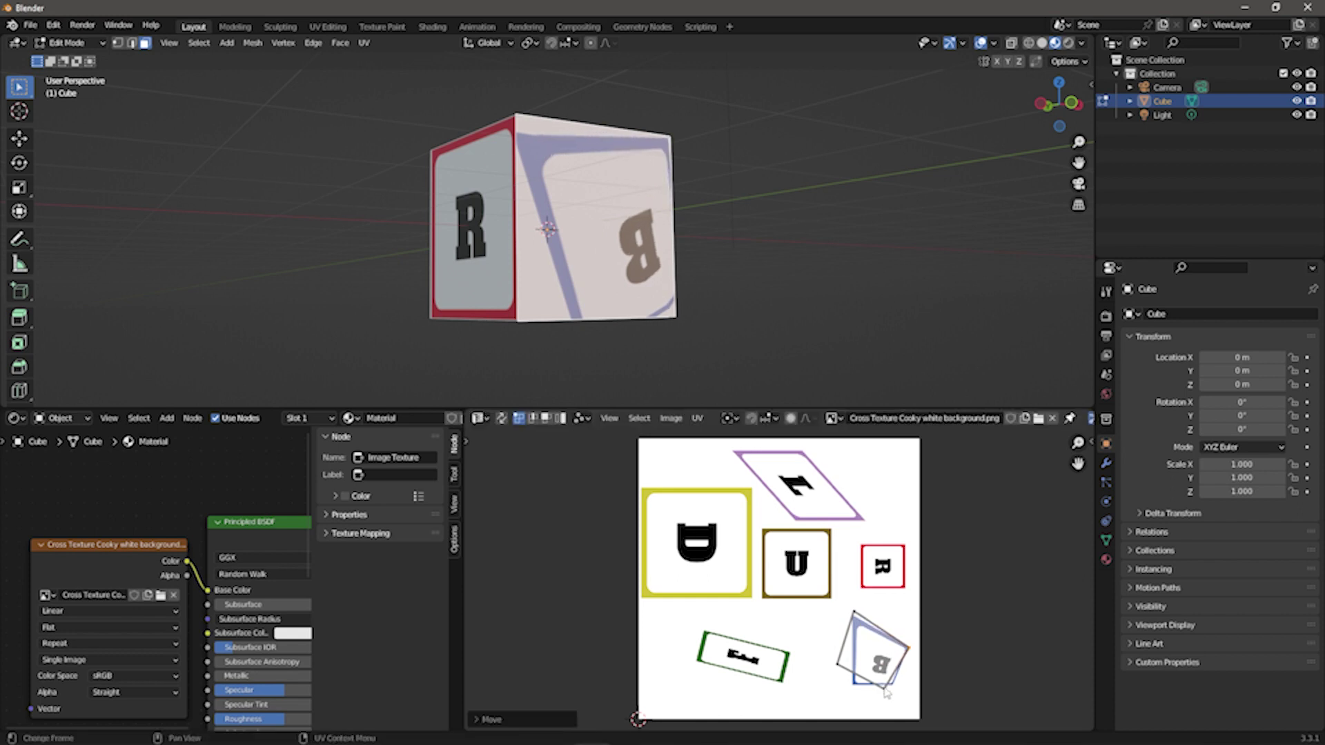
left_click_drag(886, 693, 854, 685)
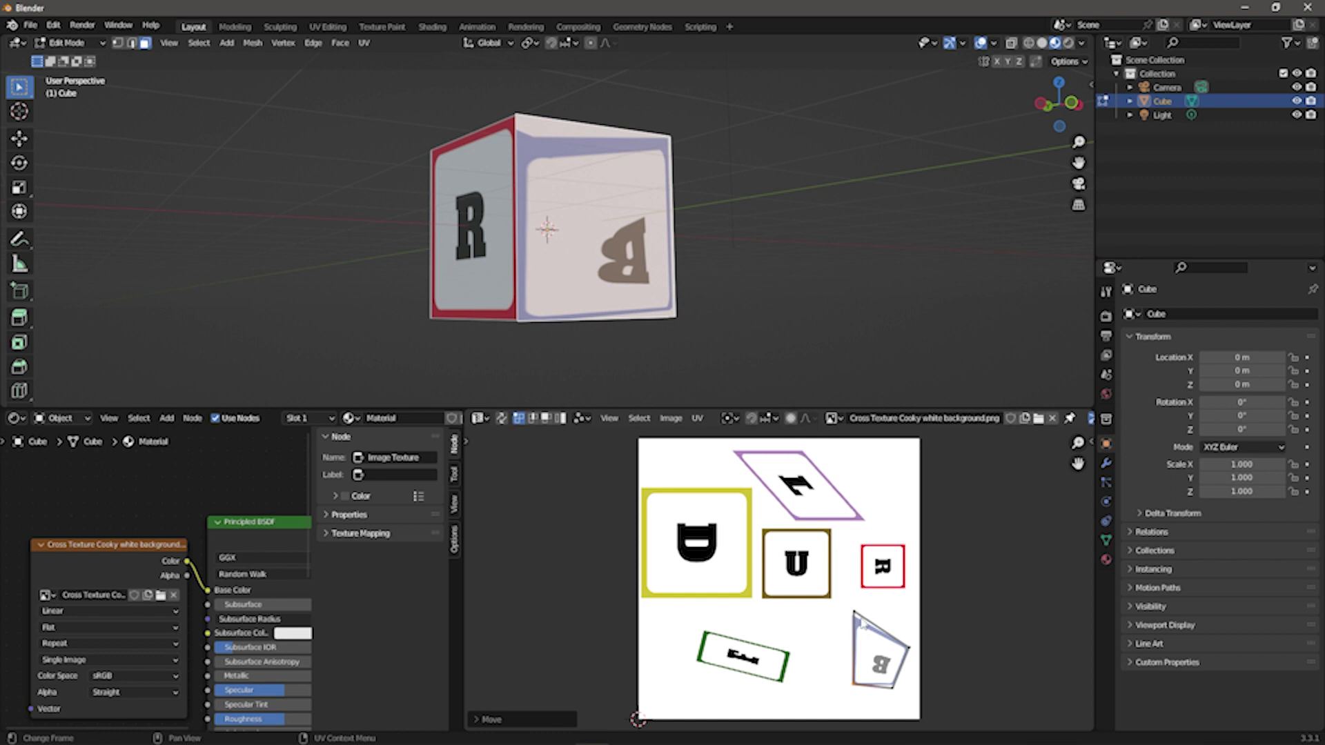
left_click_drag(853, 612, 881, 665)
mouse_move(892, 687)
left_mouse_down()
mouse_move(852, 613)
mouse_move(897, 688)
left_mouse_up()
left_click_drag(853, 618, 854, 623)
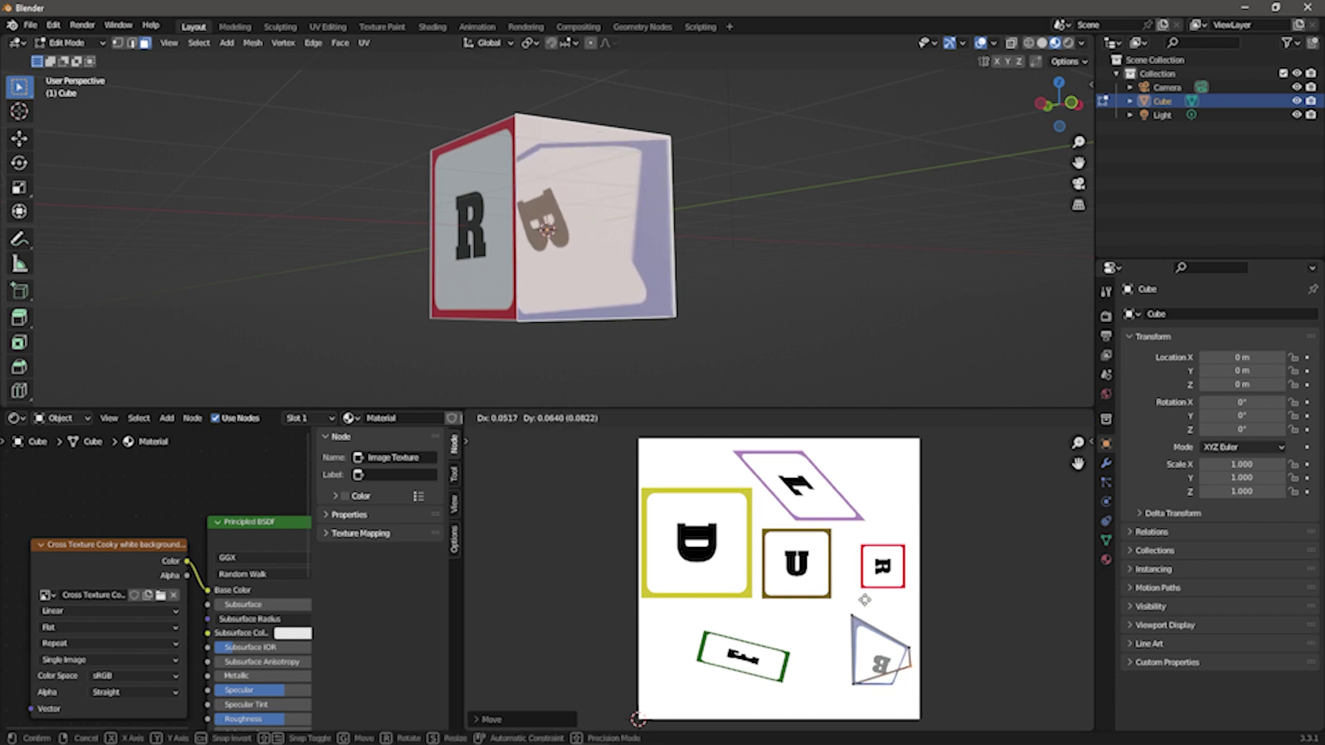
left_click(866, 603)
mouse_move(911, 649)
left_mouse_down()
mouse_move(862, 616)
mouse_move(852, 669)
mouse_move(875, 688)
mouse_move(894, 681)
mouse_move(919, 671)
mouse_move(910, 648)
left_mouse_up()
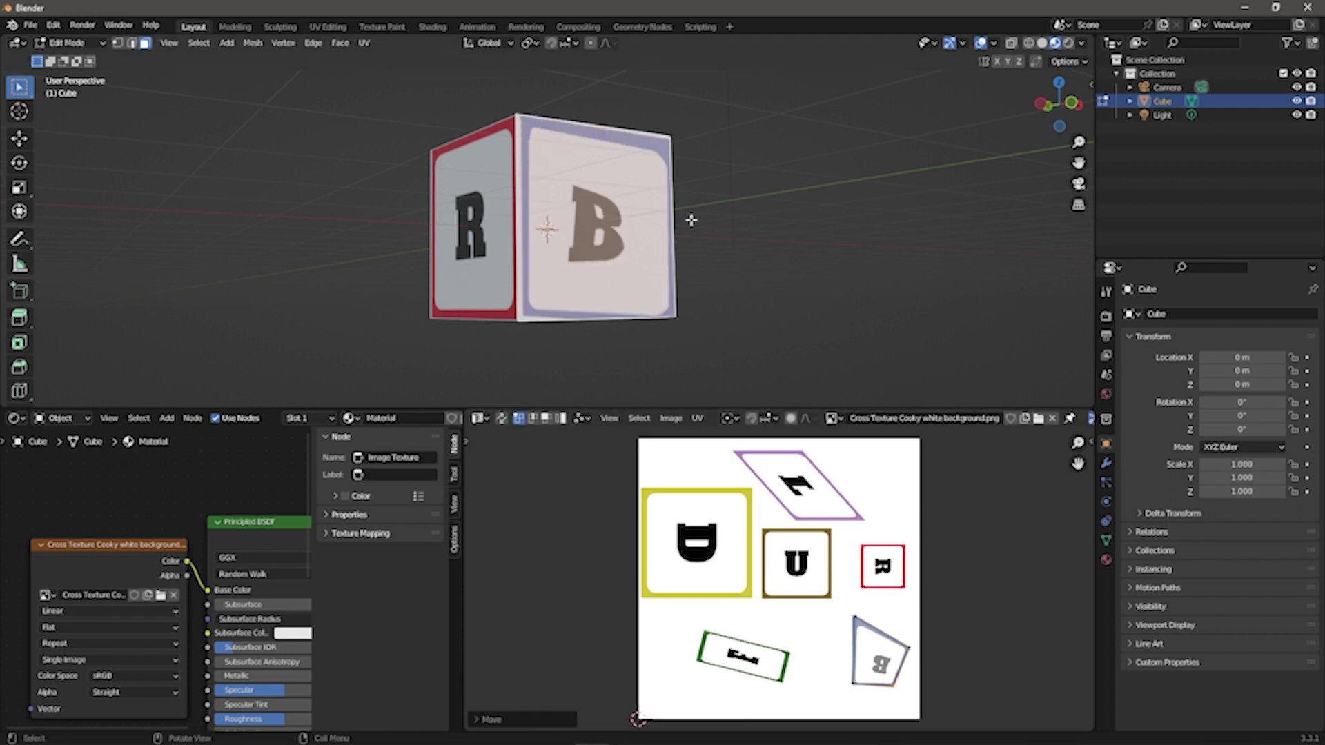
Inspect the B face up close and fine-tune the upper-left and lower-left UV corners on the blue tile's border.
scroll(621, 224, "up", 5)
middle_click_drag(804, 238, 759, 252)
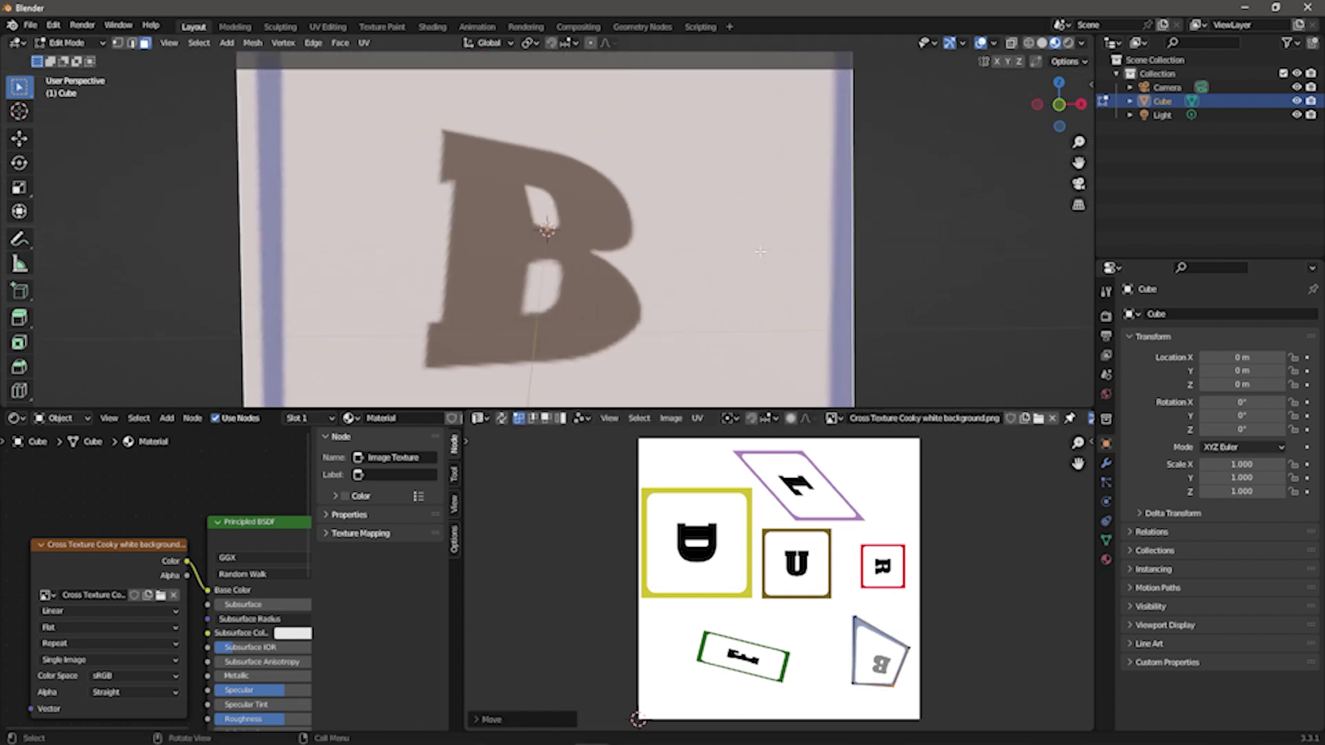
scroll(717, 256, "down", 4)
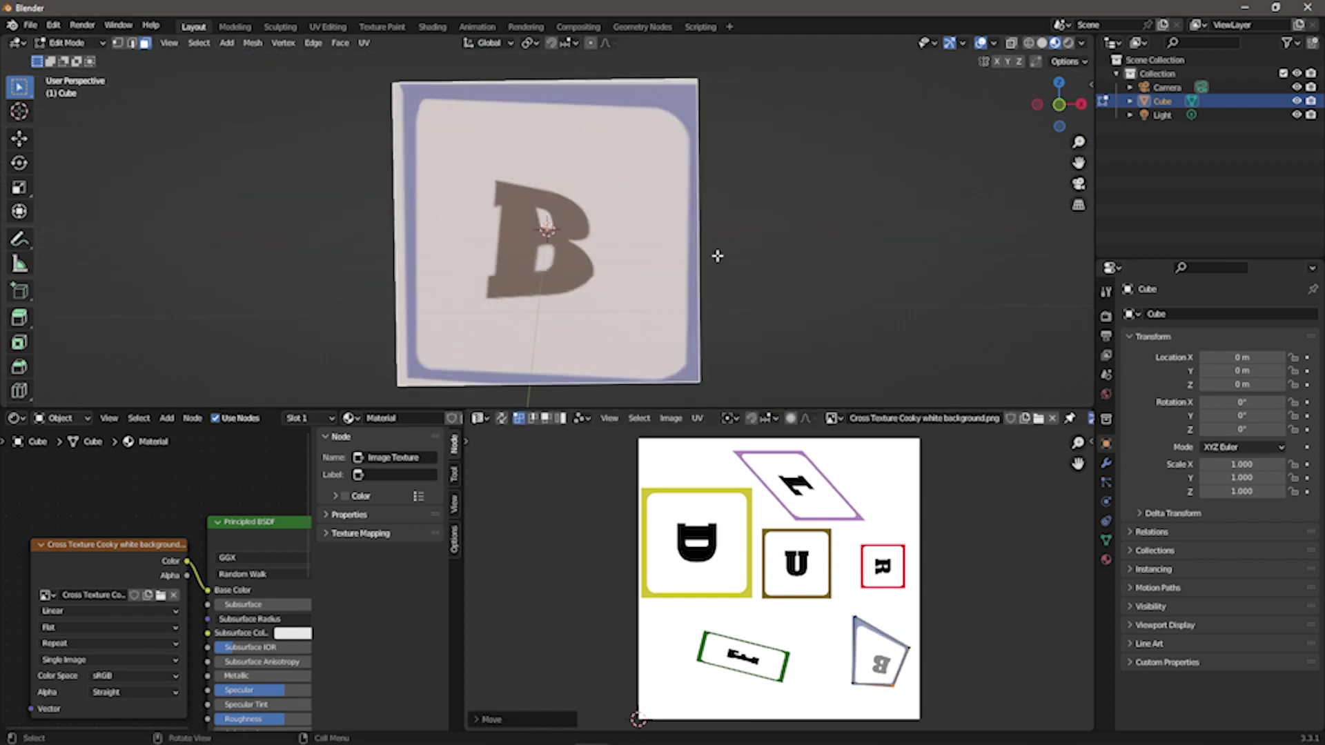
left_click(859, 630)
left_click_drag(859, 629, 851, 607)
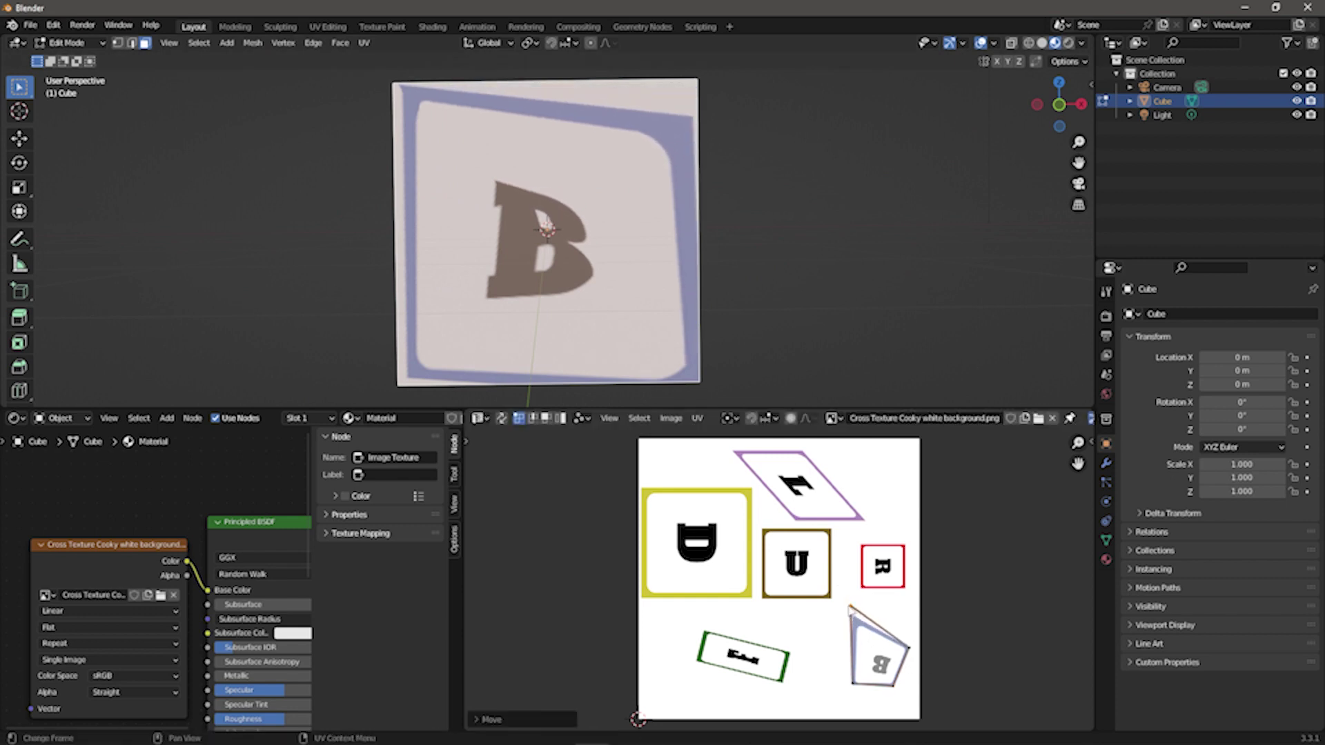
key("g")
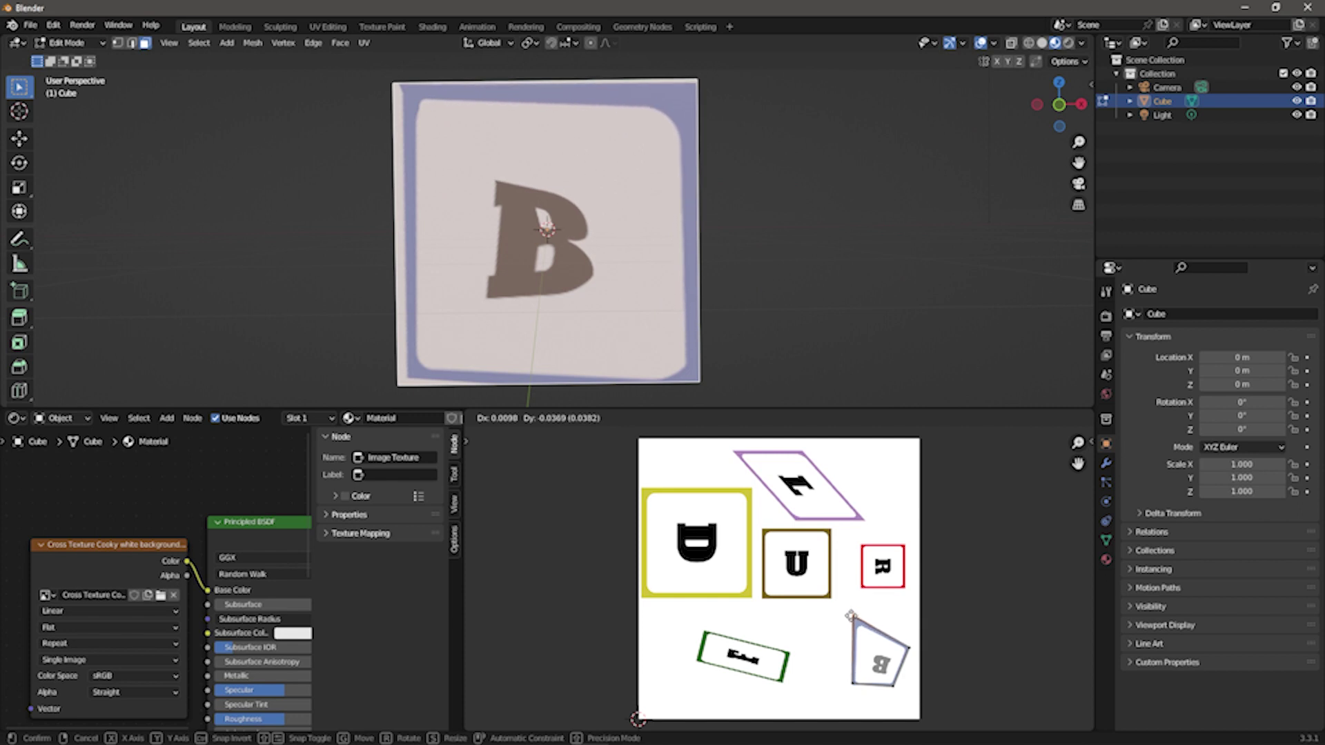
left_click(852, 620)
left_click(854, 683)
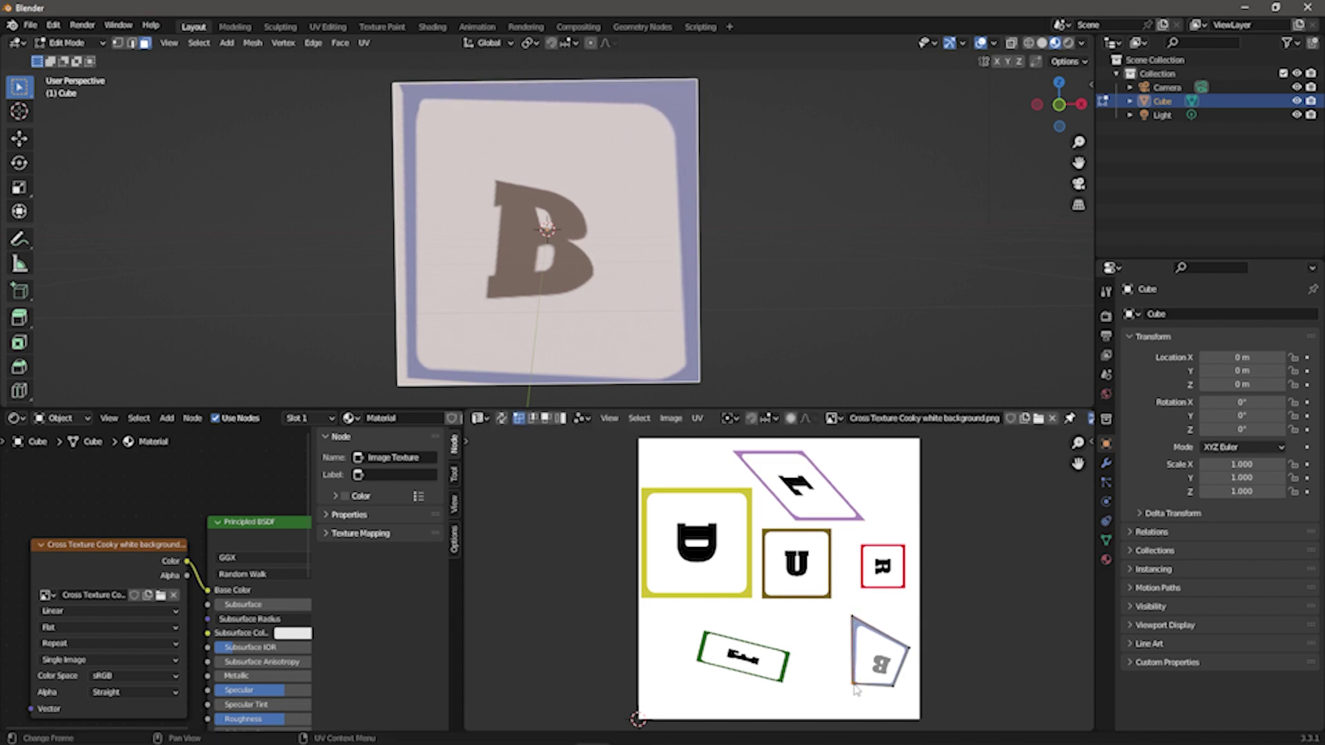
key("g")
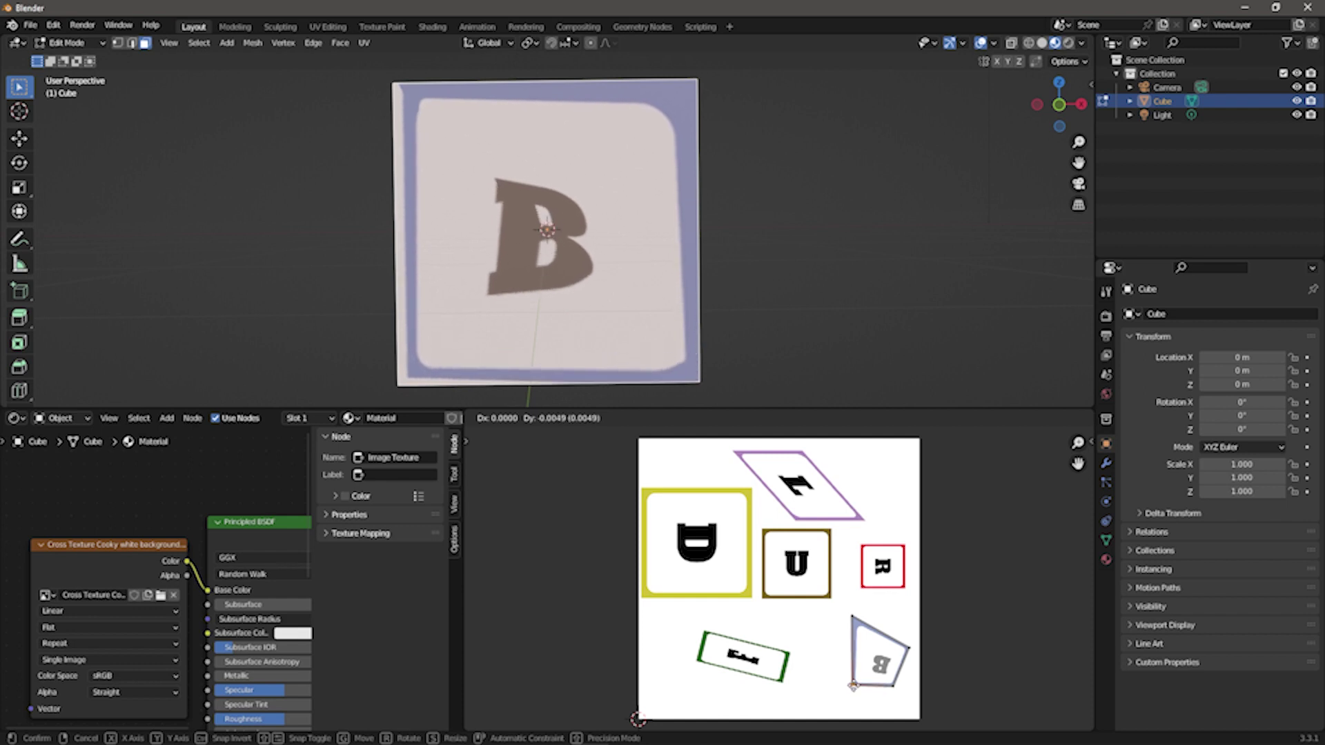
left_click(855, 689)
middle_click_drag(569, 255, 980, 231)
scroll(661, 293, "down", 3)
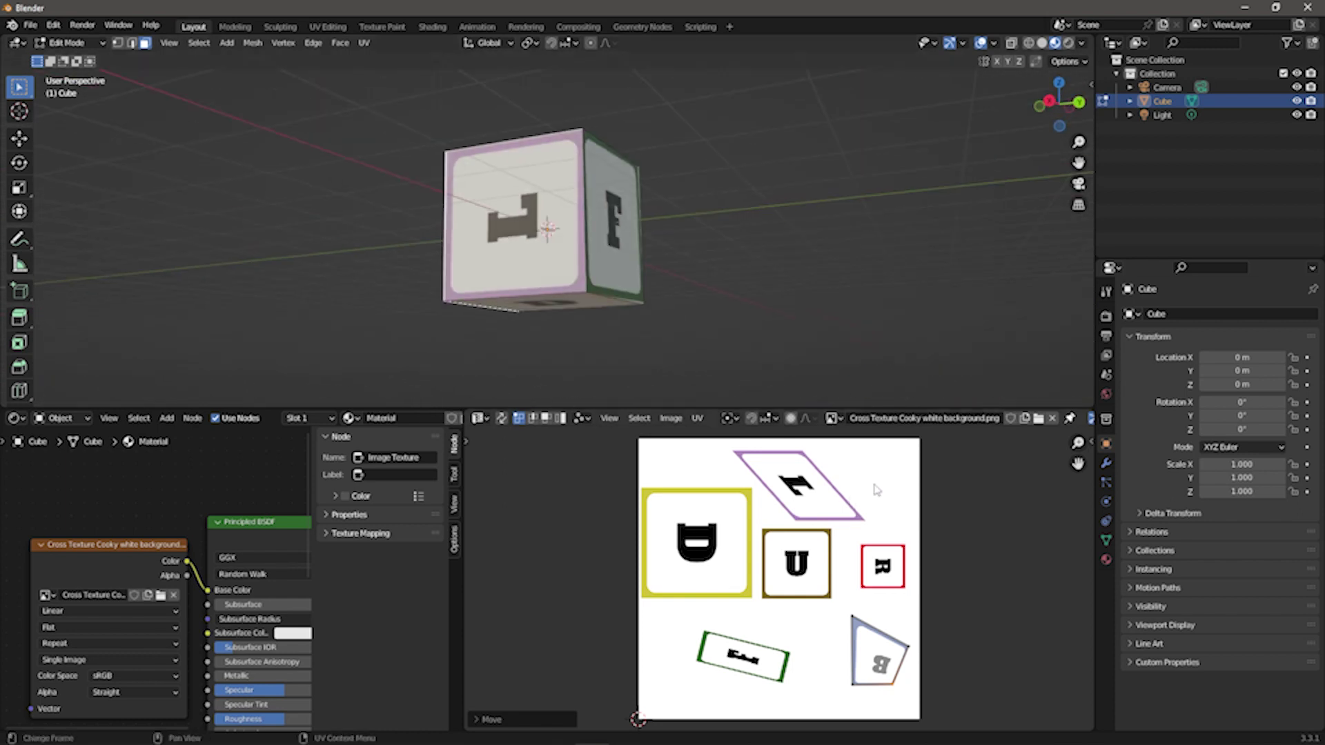